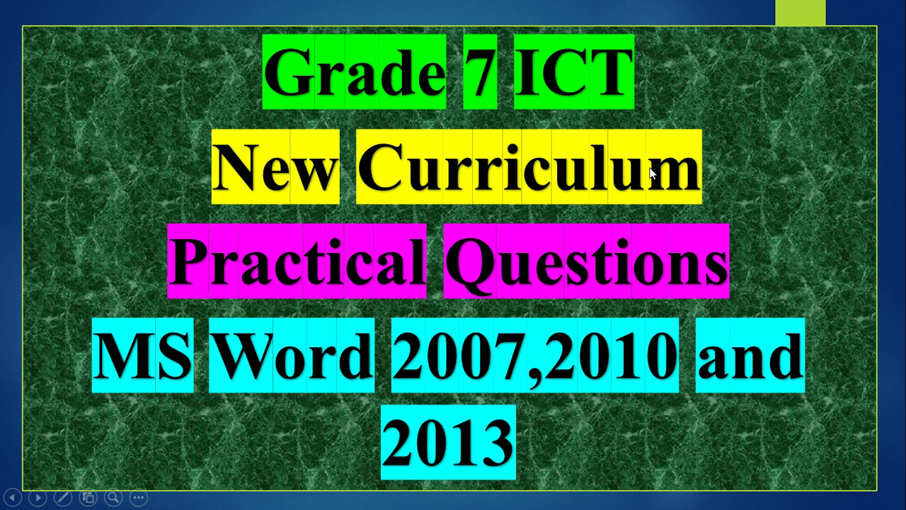
End the Grade 7 ICT slide show from its right-click menu to return to Normal view
{"action": "right_click", "coordinate": [742, 176]}
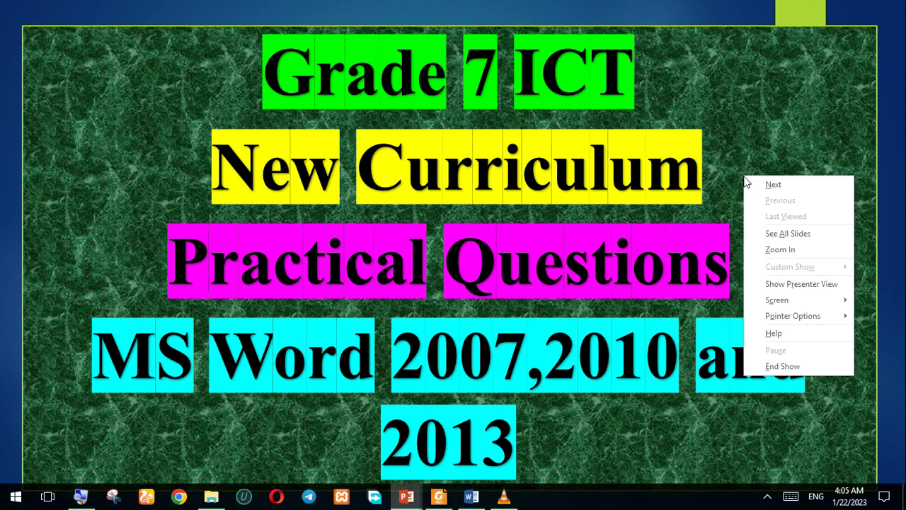
{"action": "left_click", "coordinate": [737, 71]}
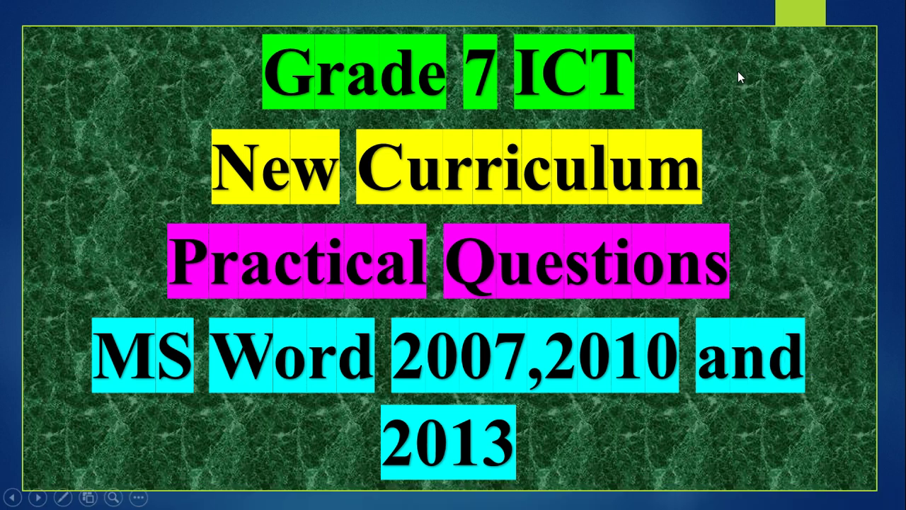
{"action": "right_click", "coordinate": [777, 93]}
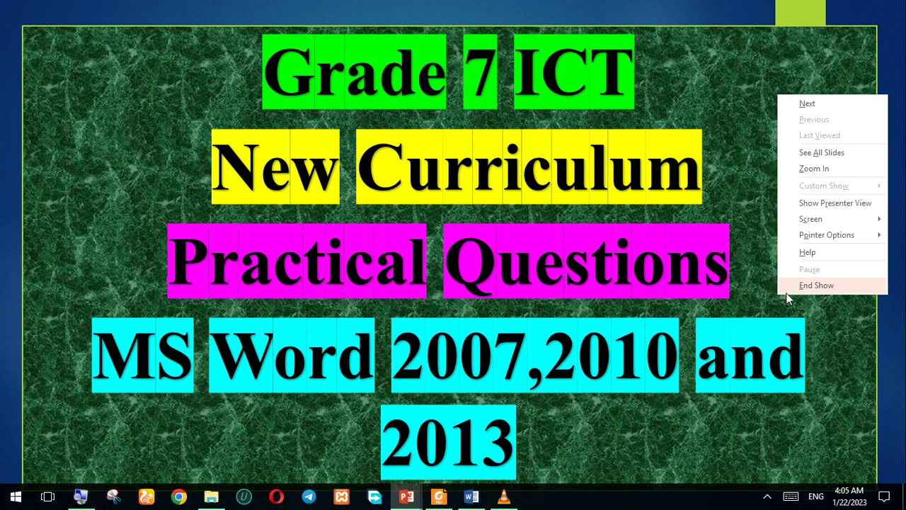
{"action": "left_click", "coordinate": [806, 286]}
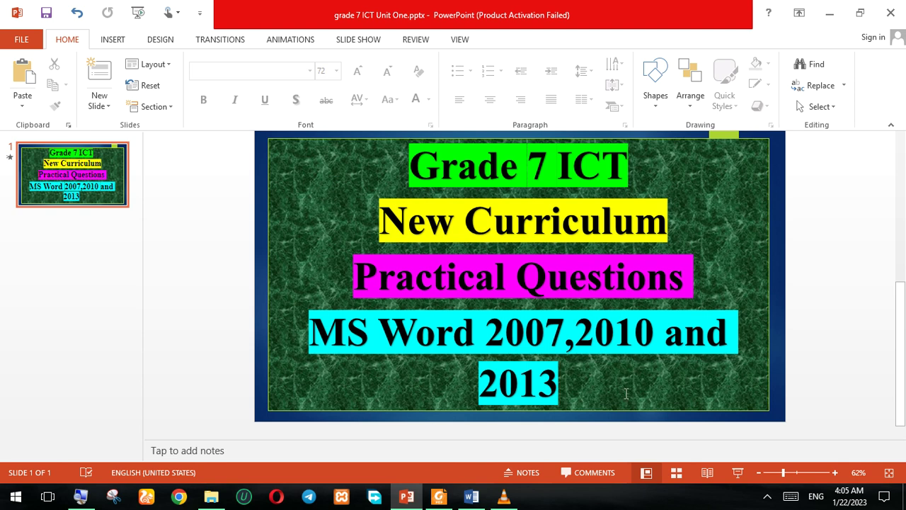
Minimize PowerPoint and bring up the Foxit textbook page on starting Word 2016
{"action": "left_click", "coordinate": [830, 13]}
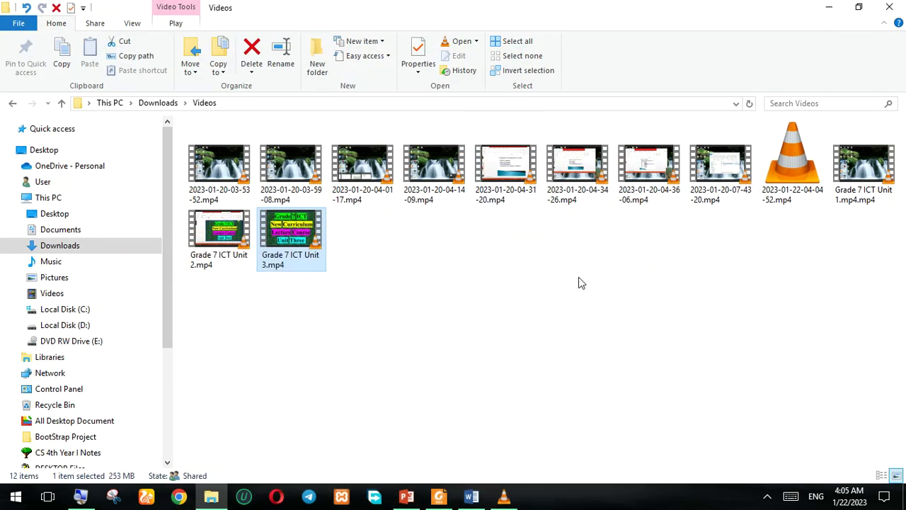
{"action": "left_click", "coordinate": [439, 496]}
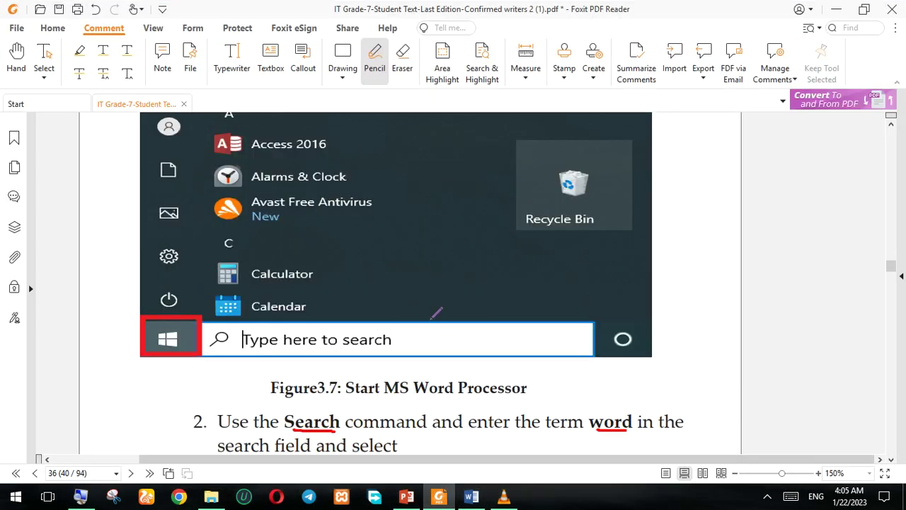
{"action": "scroll", "coordinate": [431, 326], "scroll_direction": "up", "scroll_amount": 2}
{"action": "scroll", "coordinate": [453, 304], "scroll_direction": "up", "scroll_amount": 2}
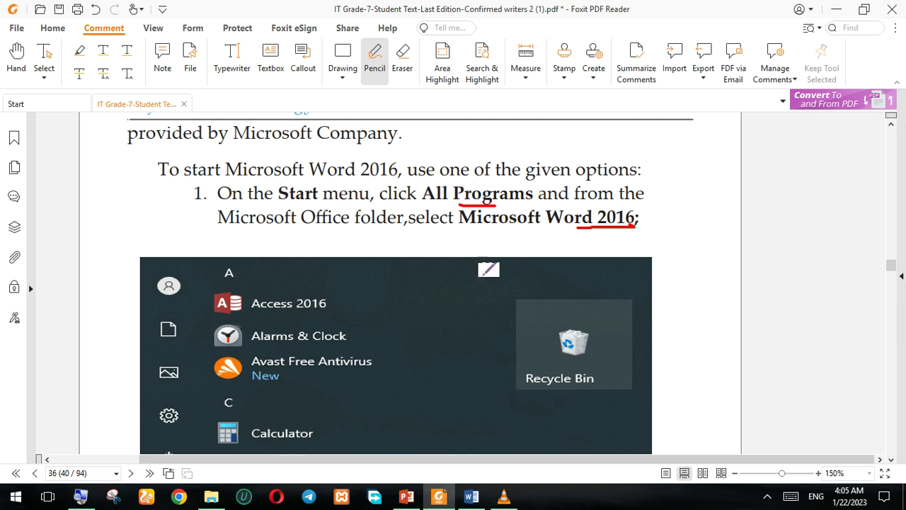
{"action": "scroll", "coordinate": [484, 275], "scroll_direction": "up", "scroll_amount": 2}
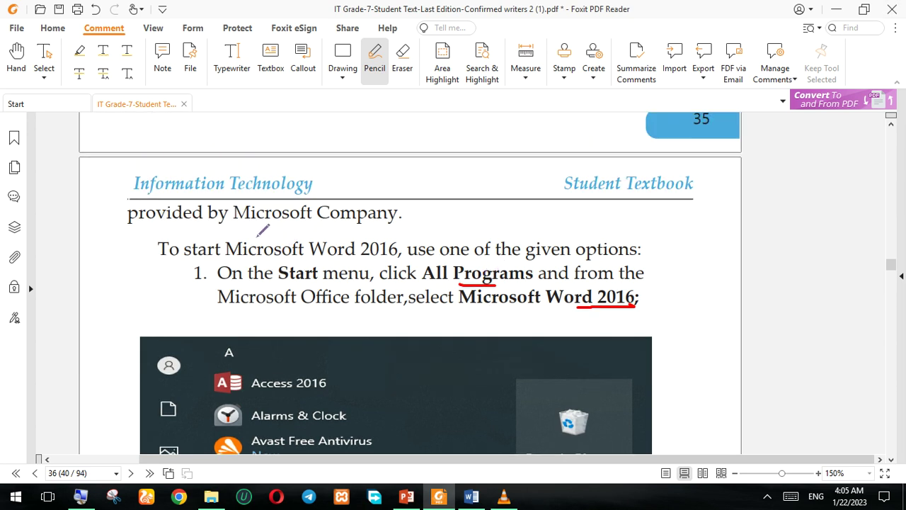
{"action": "scroll", "coordinate": [578, 269], "scroll_direction": "down", "scroll_amount": 2}
{"action": "scroll", "coordinate": [623, 281], "scroll_direction": "down", "scroll_amount": 1}
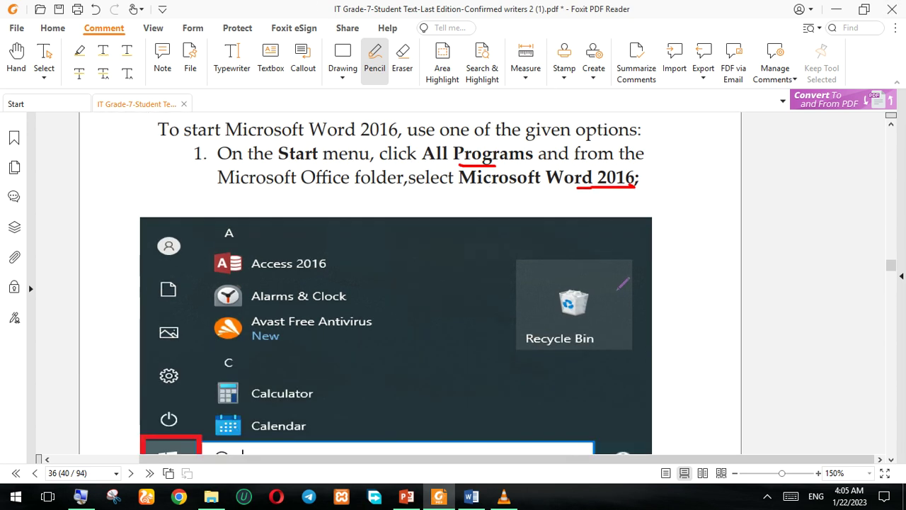
Circle Word 2016 with the red Pencil, undo that mark, and minimize Foxit
{"action": "left_click", "coordinate": [621, 263]}
{"action": "left_click_drag", "start_coordinate": [639, 177], "coordinate": [571, 167]}
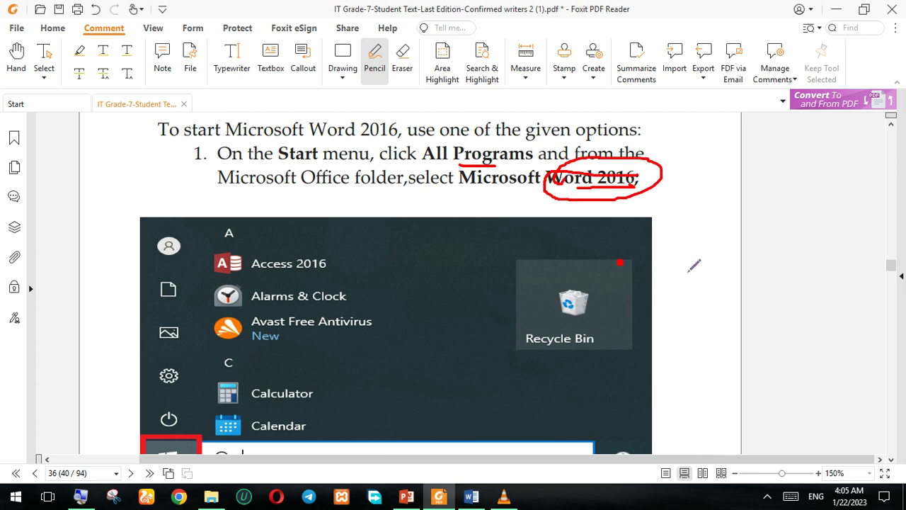
{"action": "key", "text": "ctrl+z"}
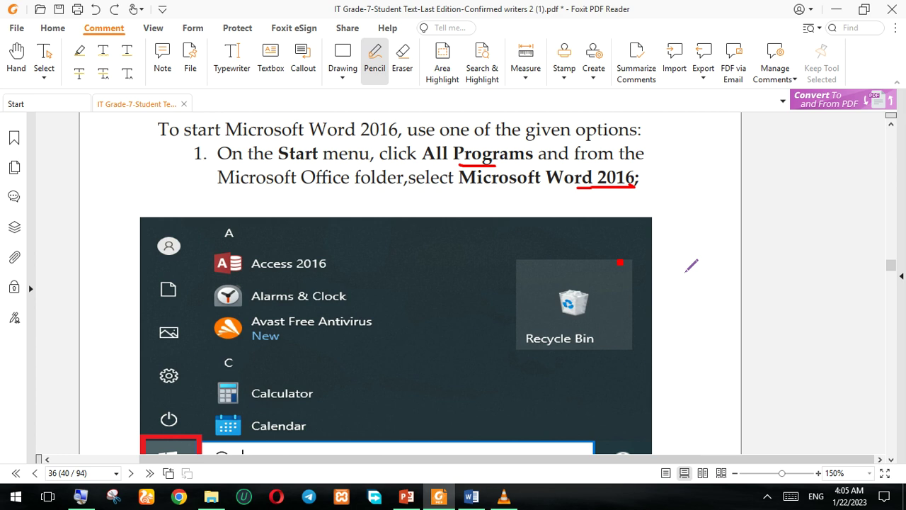
{"action": "scroll", "coordinate": [456, 336], "scroll_direction": "down", "scroll_amount": 1}
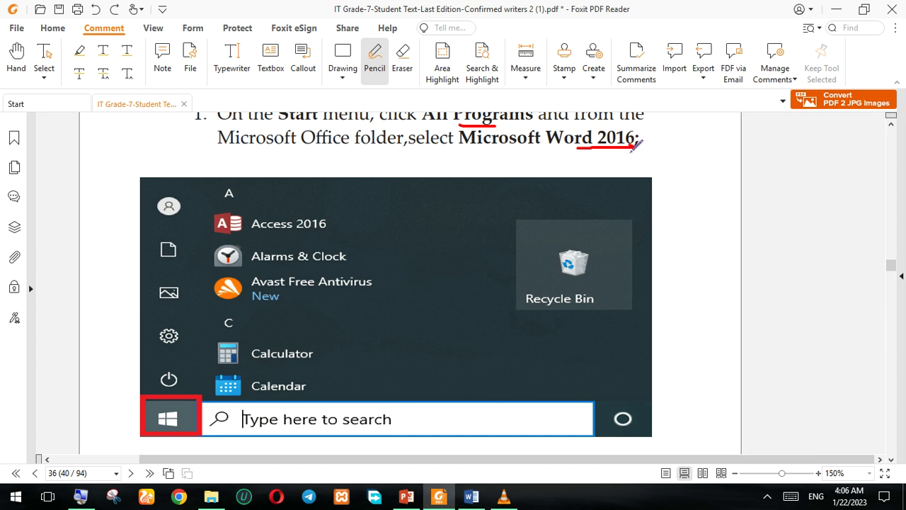
{"action": "left_click", "coordinate": [832, 10]}
Minimize File Explorer and refresh the desktop twice from its right-click menu
{"action": "left_click", "coordinate": [831, 9]}
{"action": "right_click", "coordinate": [530, 145]}
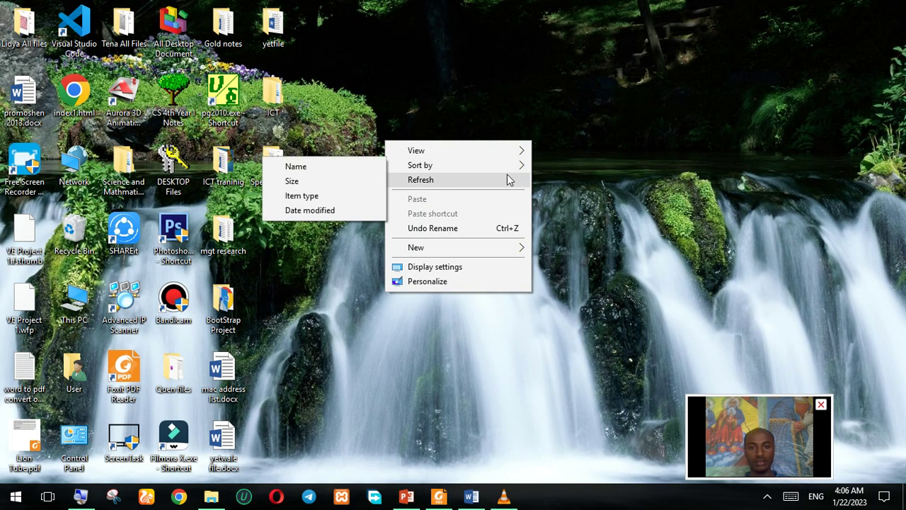
{"action": "left_click", "coordinate": [510, 179]}
{"action": "right_click", "coordinate": [546, 127]}
{"action": "left_click", "coordinate": [514, 165]}
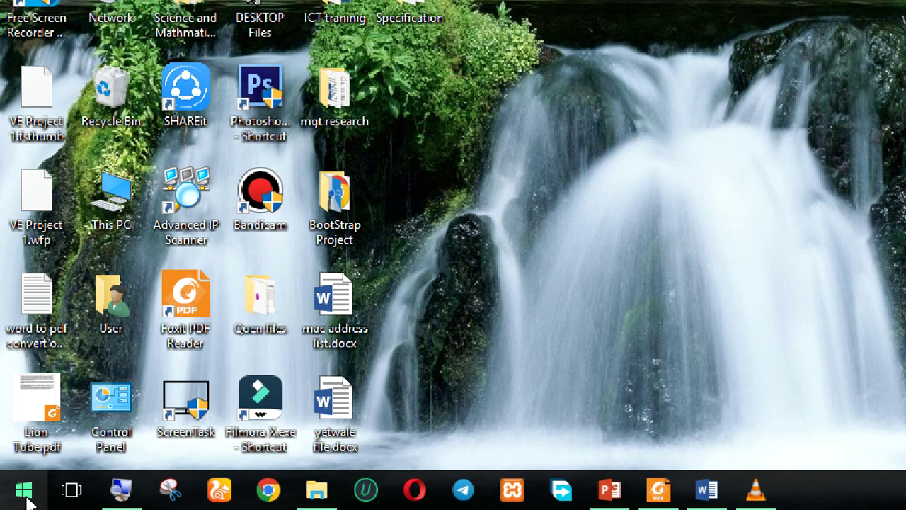
{"action": "left_click", "coordinate": [36, 486]}
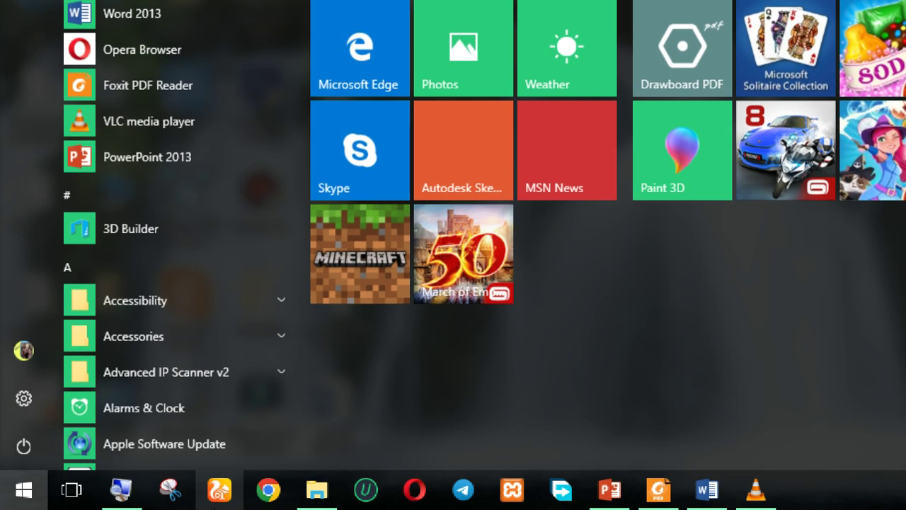
Scroll the Start menu app list and expand the Microsoft Office 2013 folder
{"action": "scroll", "coordinate": [198, 400], "scroll_direction": "down", "scroll_amount": 2}
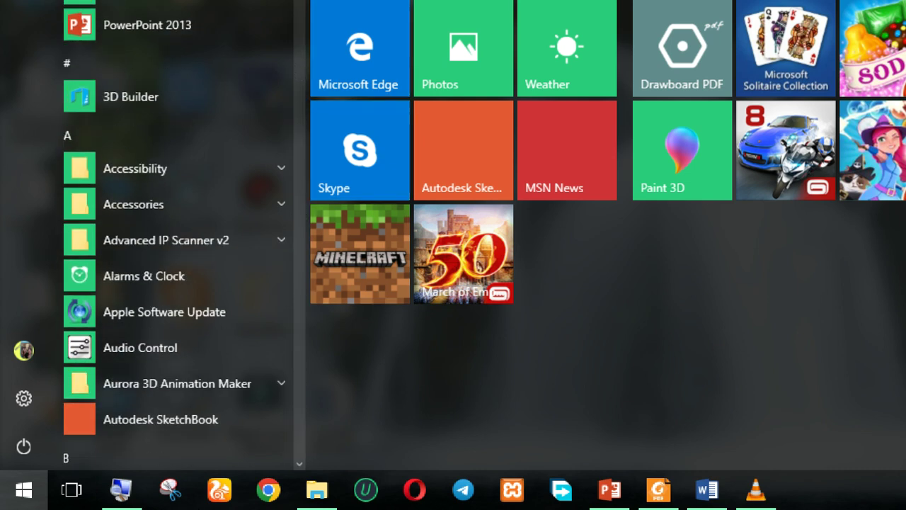
{"action": "scroll", "coordinate": [198, 400], "scroll_direction": "up", "scroll_amount": 2}
{"action": "scroll", "coordinate": [200, 306], "scroll_direction": "down", "scroll_amount": 5}
{"action": "scroll", "coordinate": [201, 300], "scroll_direction": "down", "scroll_amount": 1}
{"action": "scroll", "coordinate": [201, 300], "scroll_direction": "down", "scroll_amount": 3}
{"action": "scroll", "coordinate": [202, 300], "scroll_direction": "down", "scroll_amount": 1}
{"action": "scroll", "coordinate": [201, 300], "scroll_direction": "down", "scroll_amount": 2}
{"action": "scroll", "coordinate": [201, 301], "scroll_direction": "down", "scroll_amount": 2}
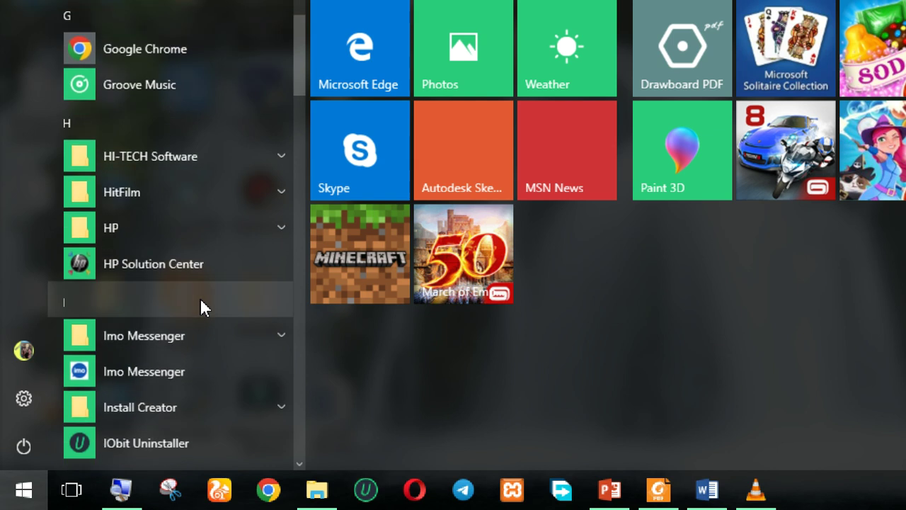
{"action": "scroll", "coordinate": [201, 301], "scroll_direction": "down", "scroll_amount": 3}
{"action": "scroll", "coordinate": [201, 301], "scroll_direction": "down", "scroll_amount": 3}
{"action": "scroll", "coordinate": [202, 308], "scroll_direction": "down", "scroll_amount": 2}
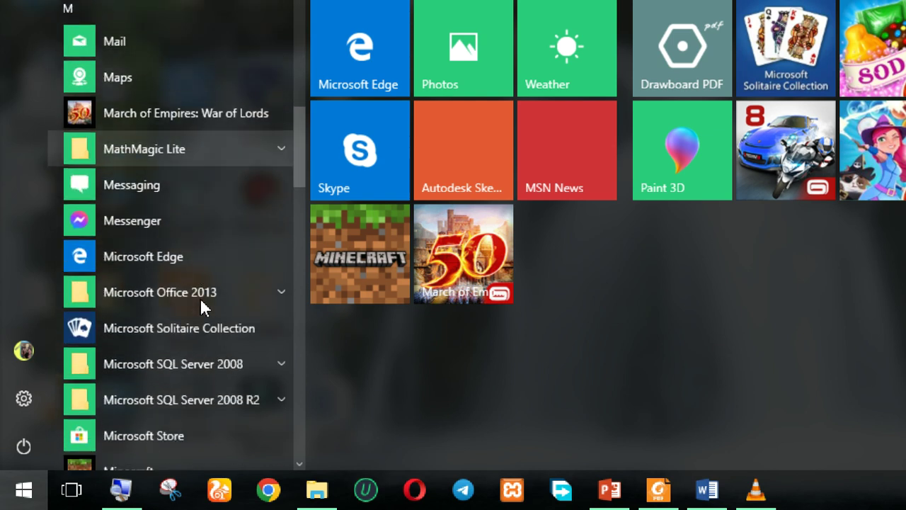
{"action": "scroll", "coordinate": [201, 308], "scroll_direction": "down", "scroll_amount": 2}
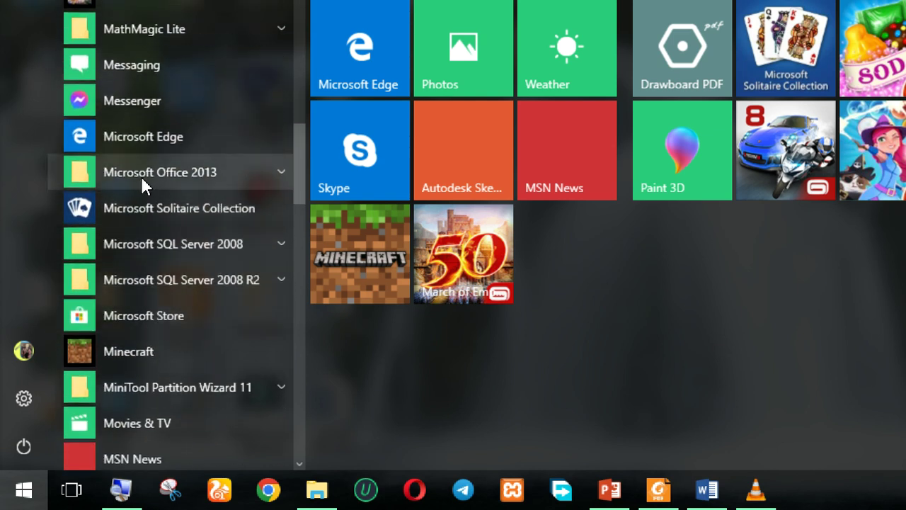
{"action": "left_click", "coordinate": [280, 173]}
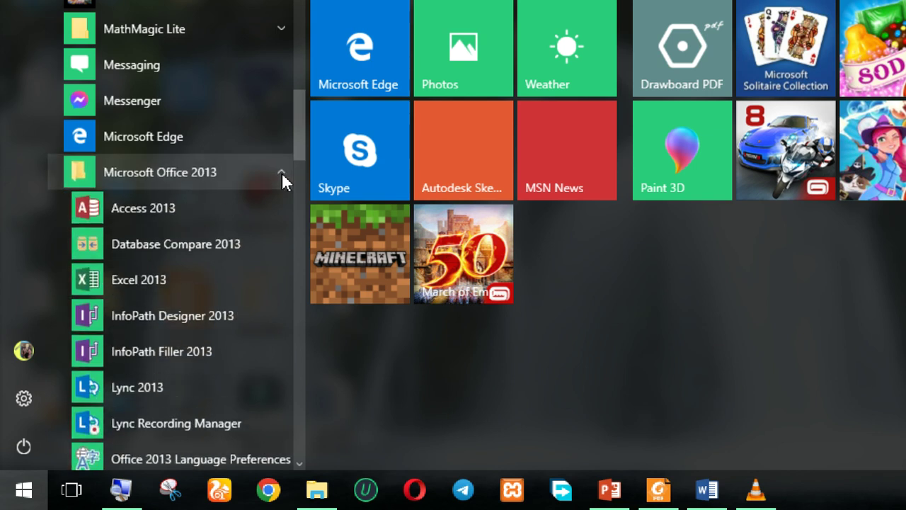
Scroll down the Office 2013 folder and launch Word 2013
{"action": "scroll", "coordinate": [174, 345], "scroll_direction": "down", "scroll_amount": 2}
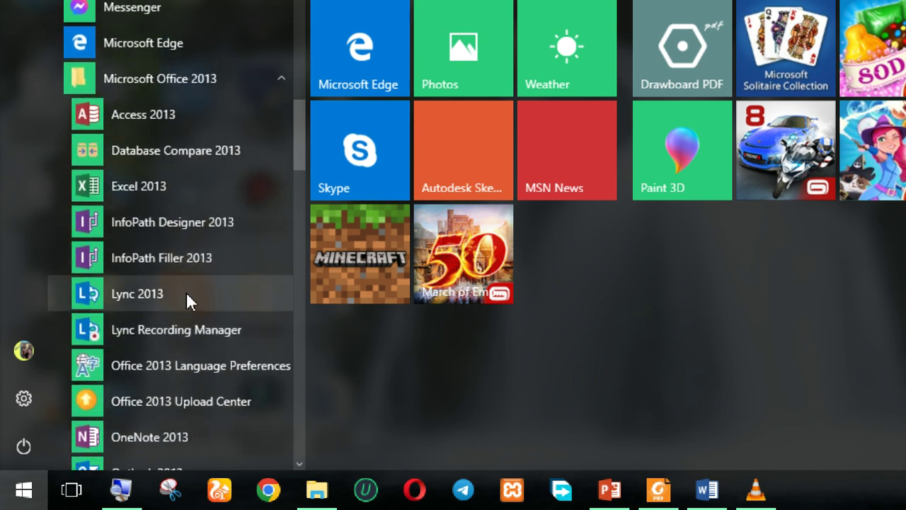
{"action": "scroll", "coordinate": [189, 319], "scroll_direction": "down", "scroll_amount": 2}
{"action": "scroll", "coordinate": [191, 358], "scroll_direction": "down", "scroll_amount": 2}
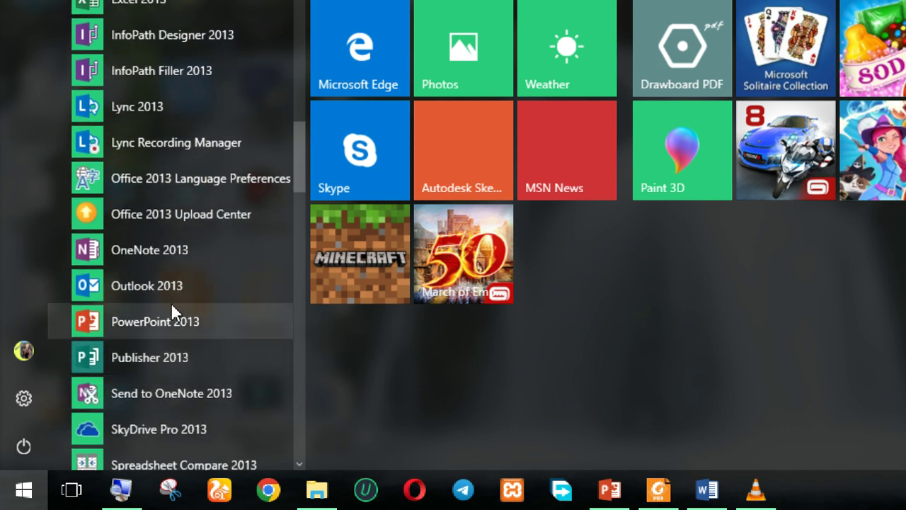
{"action": "scroll", "coordinate": [182, 364], "scroll_direction": "down", "scroll_amount": 2}
{"action": "scroll", "coordinate": [178, 369], "scroll_direction": "down", "scroll_amount": 1}
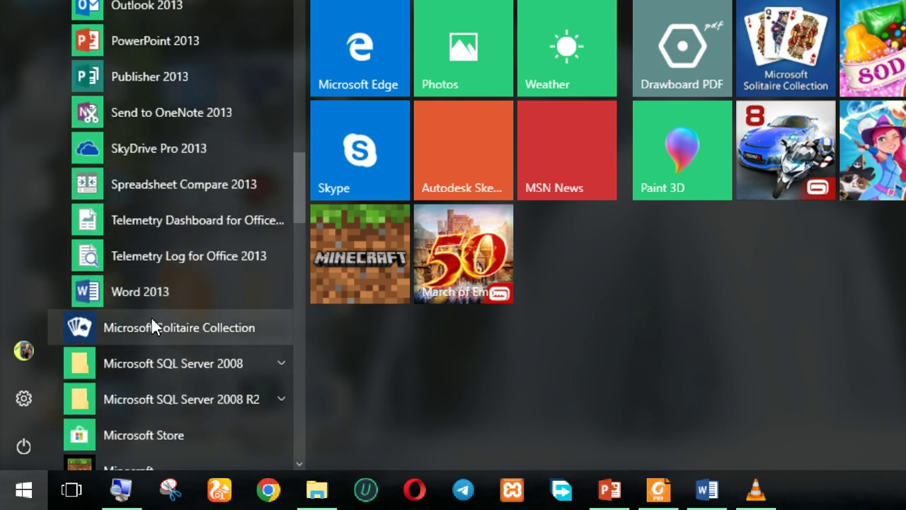
{"action": "left_click", "coordinate": [162, 281]}
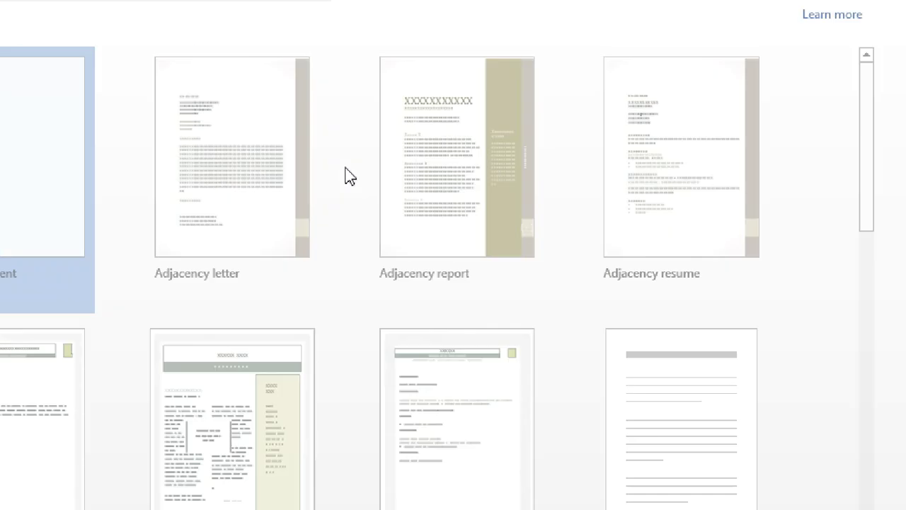
Create blank document Document2, then minimize Word to the taskbar
{"action": "left_click", "coordinate": [347, 176]}
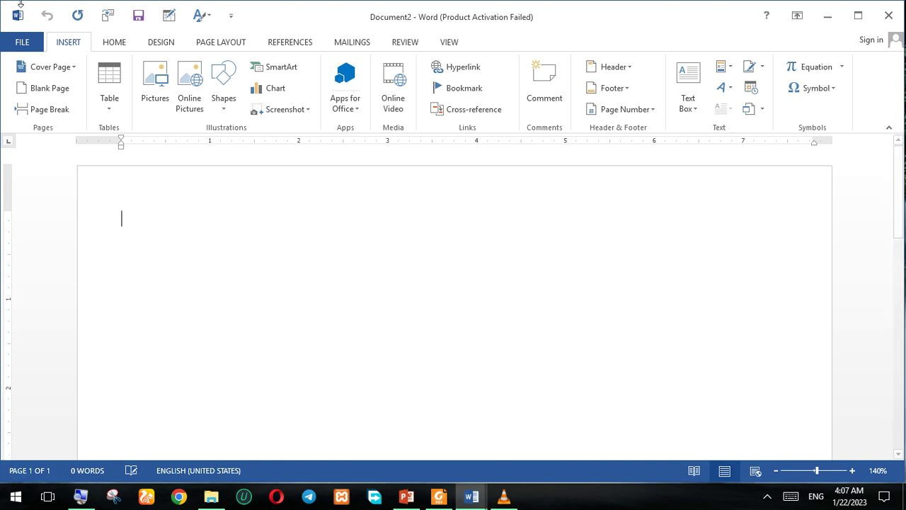
{"action": "left_click", "coordinate": [825, 16]}
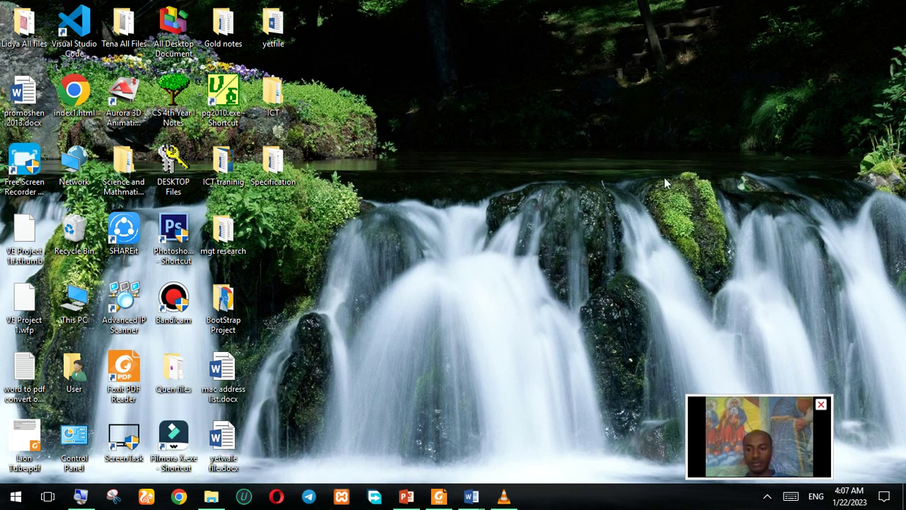
{"action": "left_click_drag", "start_coordinate": [739, 443], "coordinate": [855, 32]}
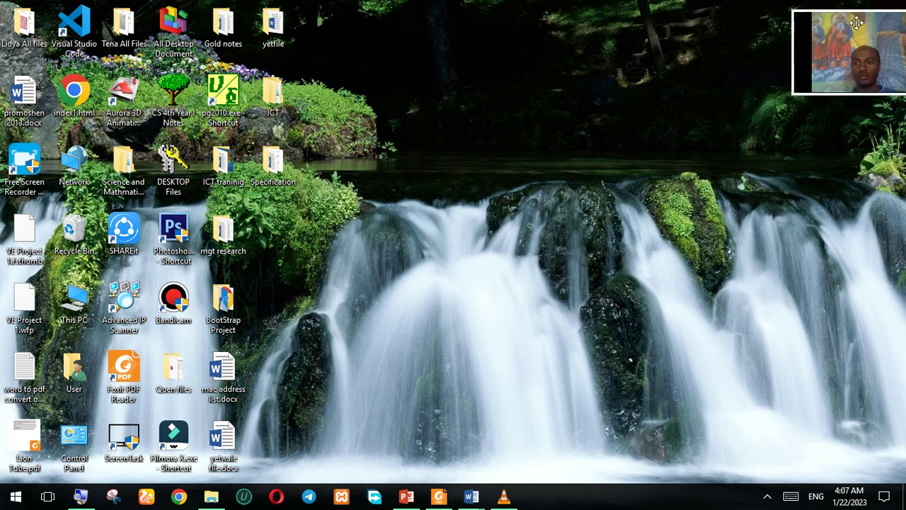
Create 'New Microsoft Word Document.docx' on the desktop, open it in Word, then minimize it
{"action": "right_click", "coordinate": [456, 115]}
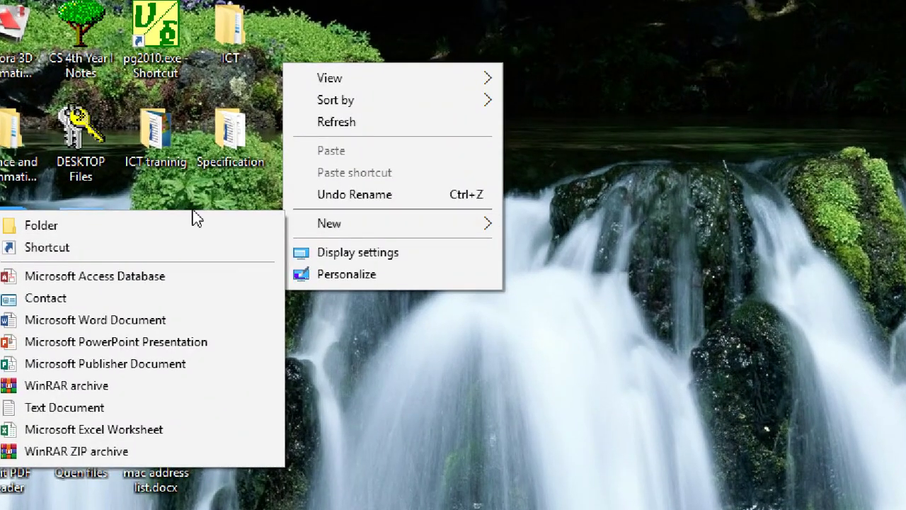
{"action": "mouse_move", "coordinate": [329, 223]}
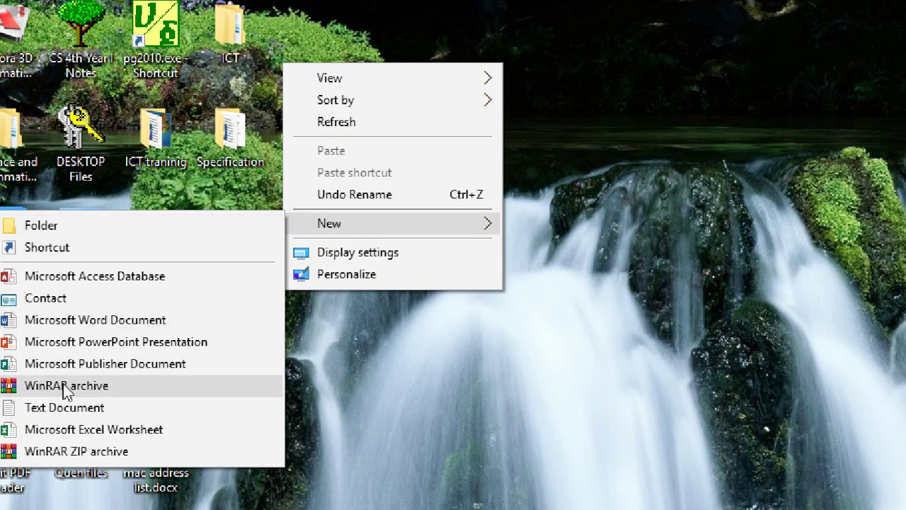
{"action": "right_click", "coordinate": [752, 112]}
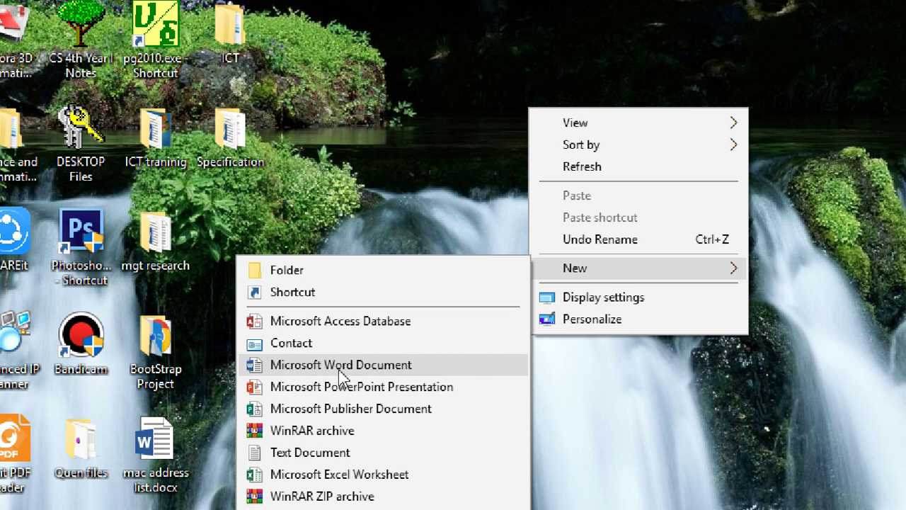
{"action": "left_click", "coordinate": [372, 365]}
{"action": "key", "text": "Return"}
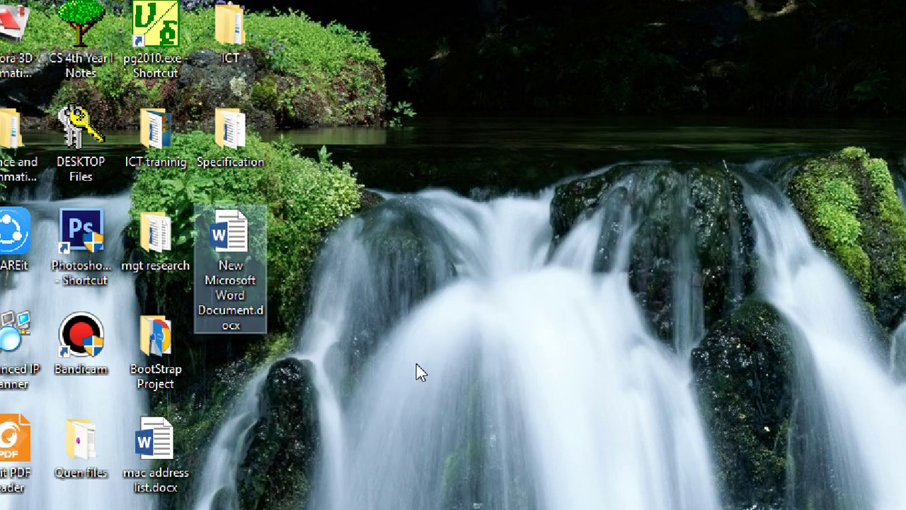
{"action": "double_click", "coordinate": [249, 248]}
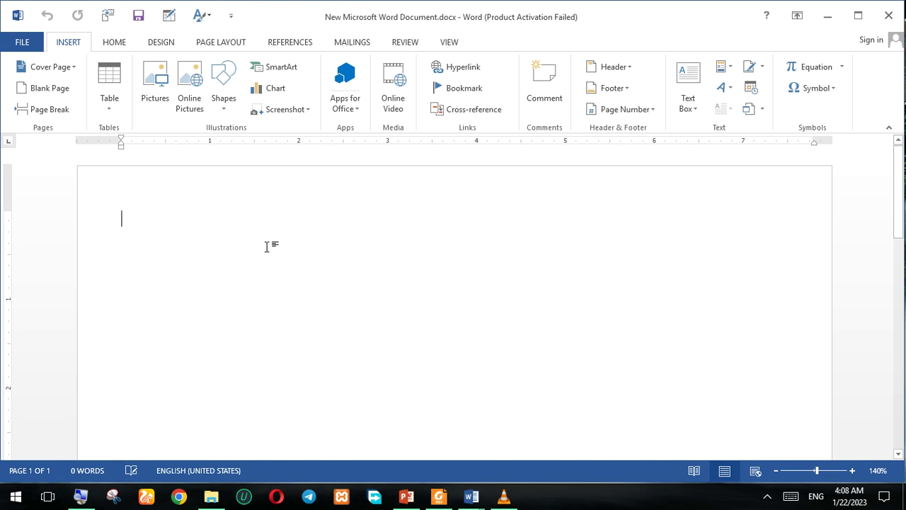
{"action": "left_click", "coordinate": [828, 15]}
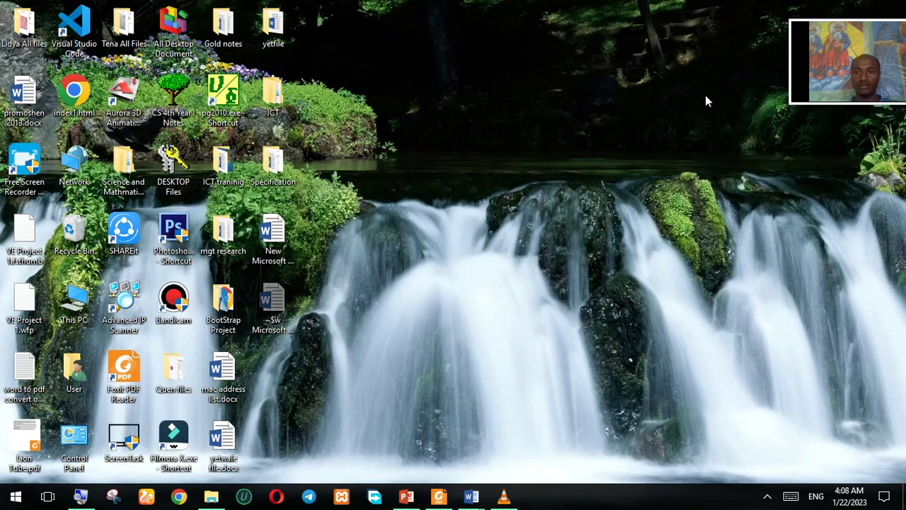
Refresh the desktop, launch Word via 'winword' in the Run box, then close the blank document
{"action": "right_click", "coordinate": [452, 95]}
{"action": "left_click", "coordinate": [518, 139]}
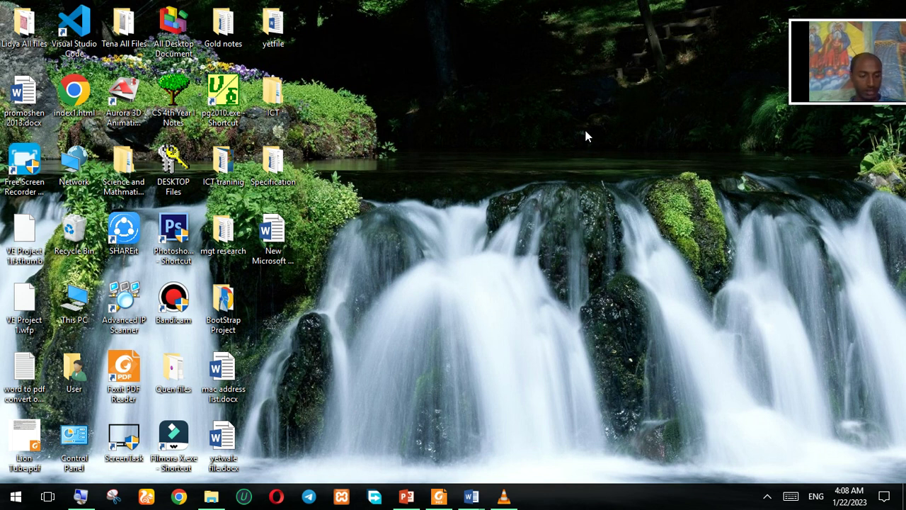
{"action": "key", "text": "super+r"}
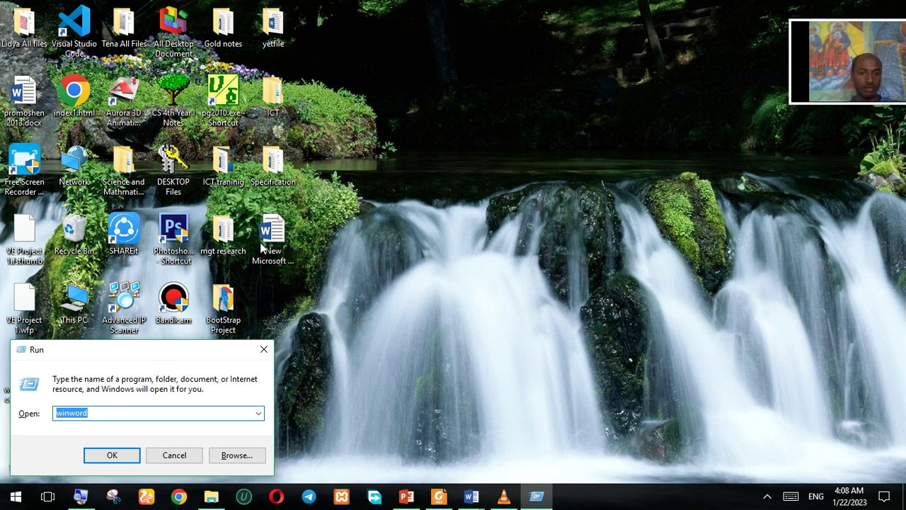
{"action": "left_click_drag", "start_coordinate": [154, 354], "coordinate": [502, 206]}
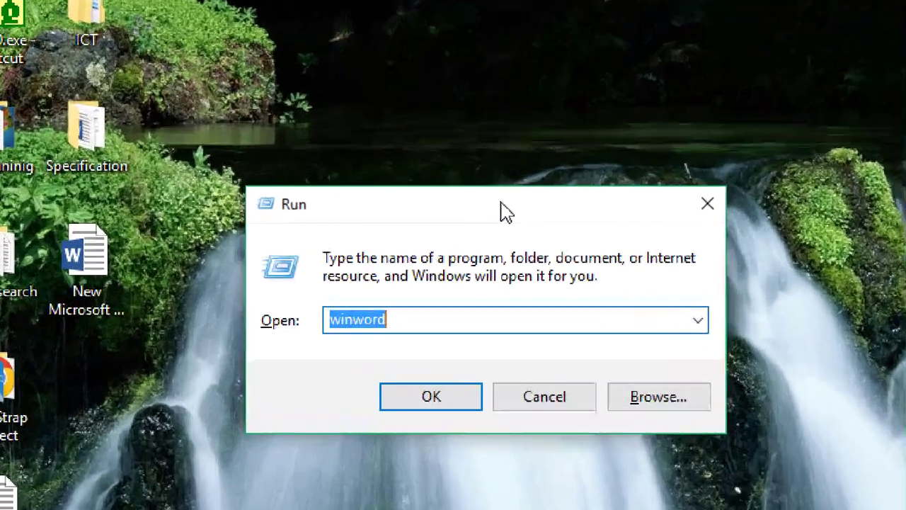
{"action": "key", "text": "BackSpace"}
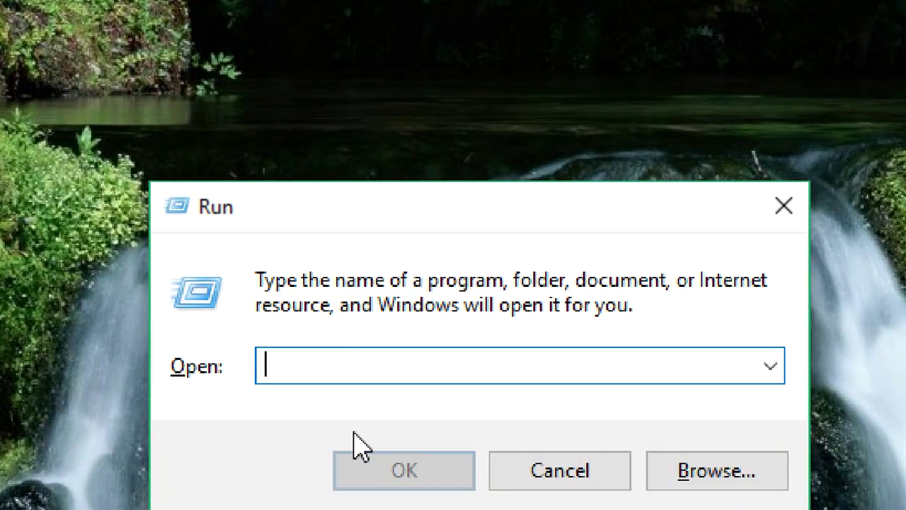
{"action": "type", "text": "wi"}
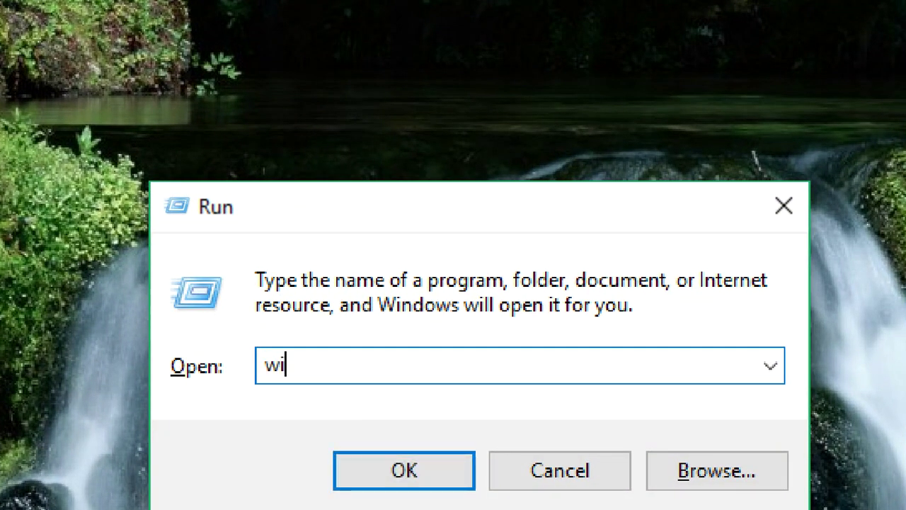
{"action": "type", "text": "nword"}
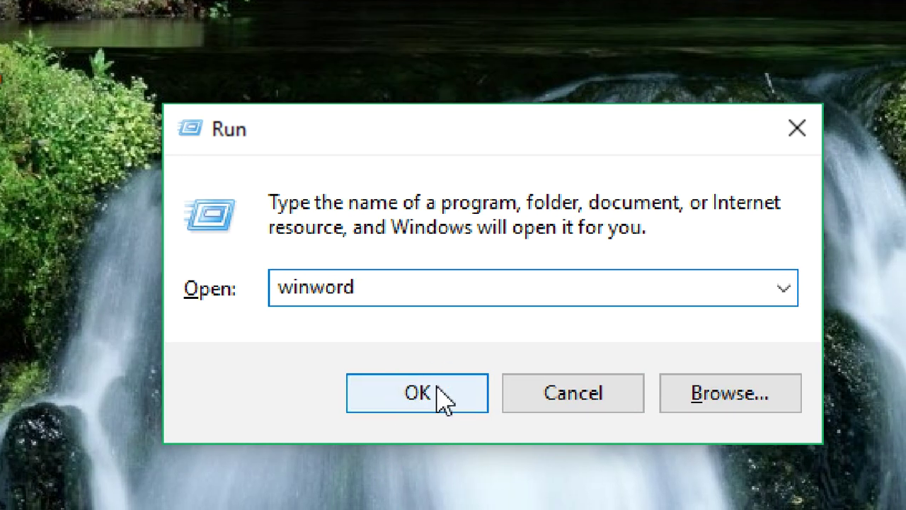
{"action": "left_click", "coordinate": [434, 387]}
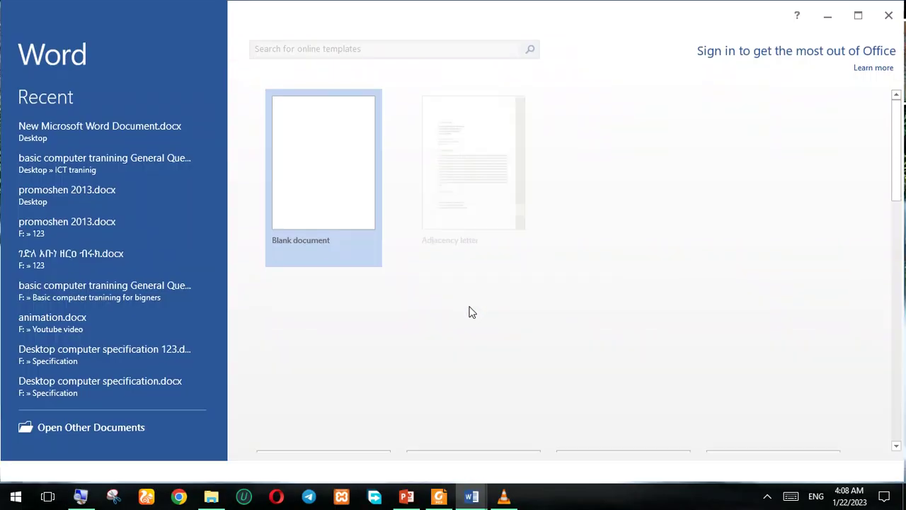
{"action": "left_click", "coordinate": [335, 181]}
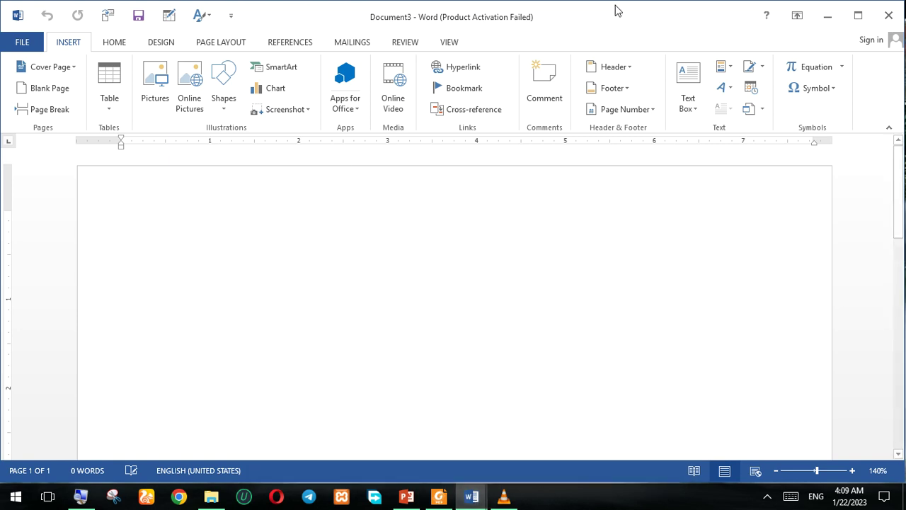
{"action": "left_click", "coordinate": [890, 14]}
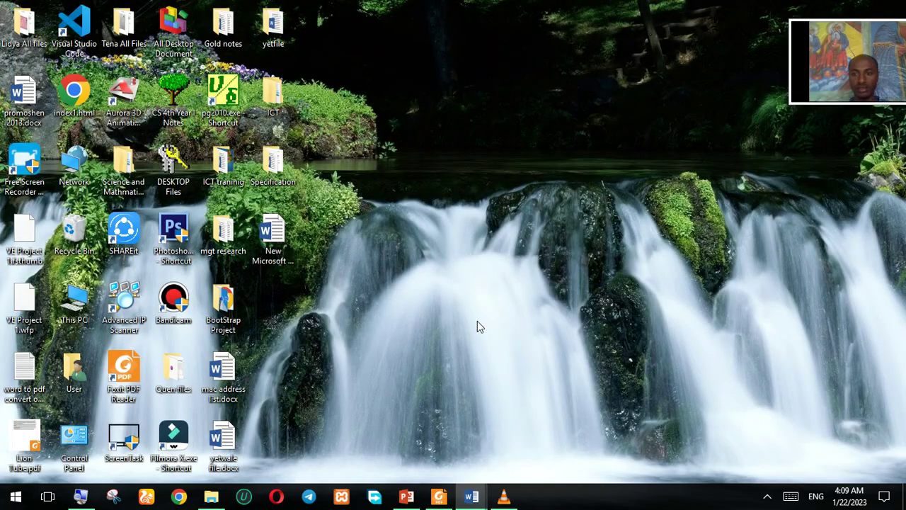
Restore the minimized New Microsoft Word Document from the taskbar
{"action": "mouse_move", "coordinate": [472, 496]}
{"action": "left_click", "coordinate": [538, 435]}
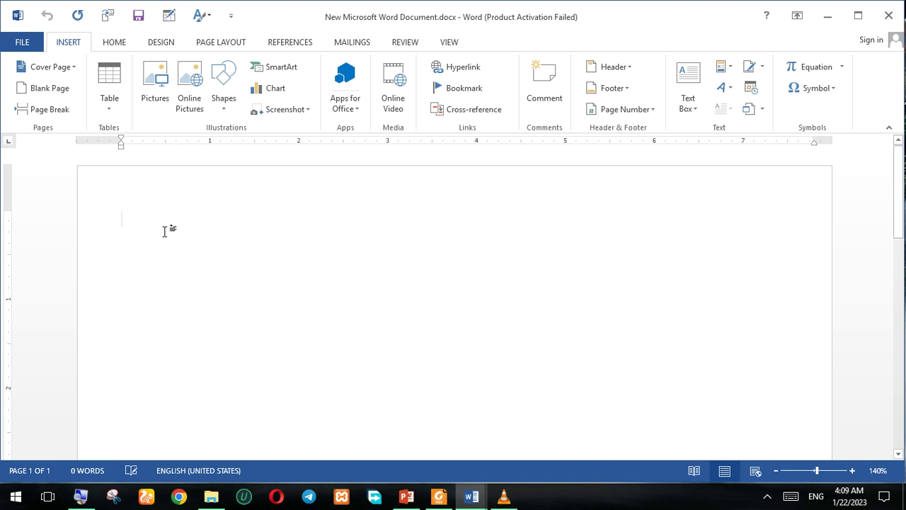
{"action": "key", "text": "super"}
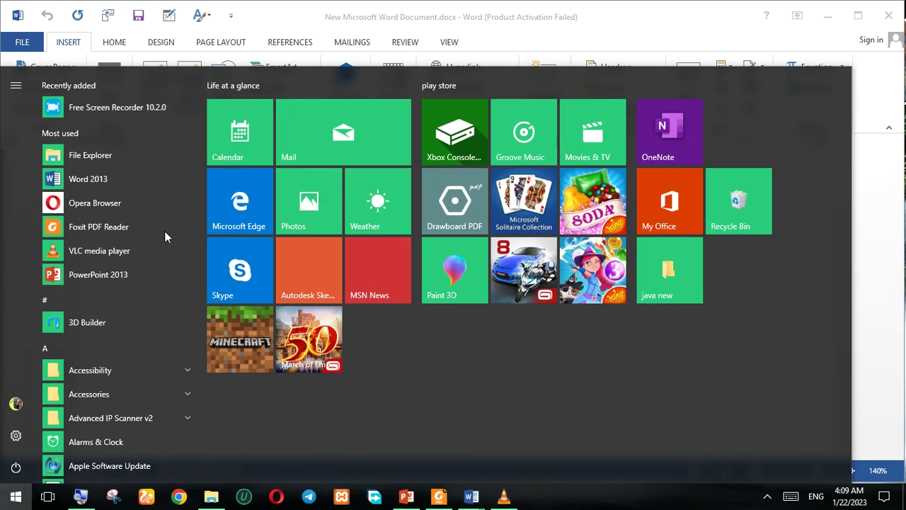
{"action": "key", "text": "super"}
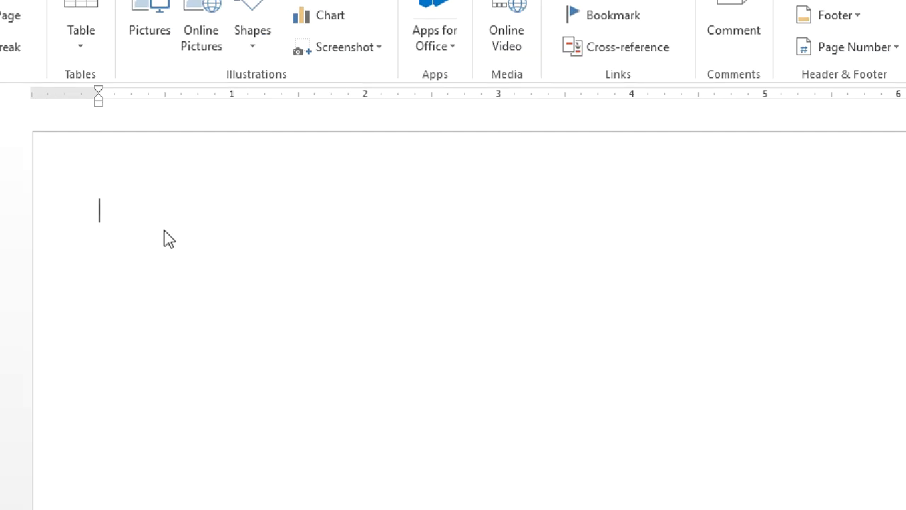
Generate five sample paragraphs (239 words) with =rand() and look over the text
{"action": "type", "text": "=r"}
{"action": "type", "text": "and("}
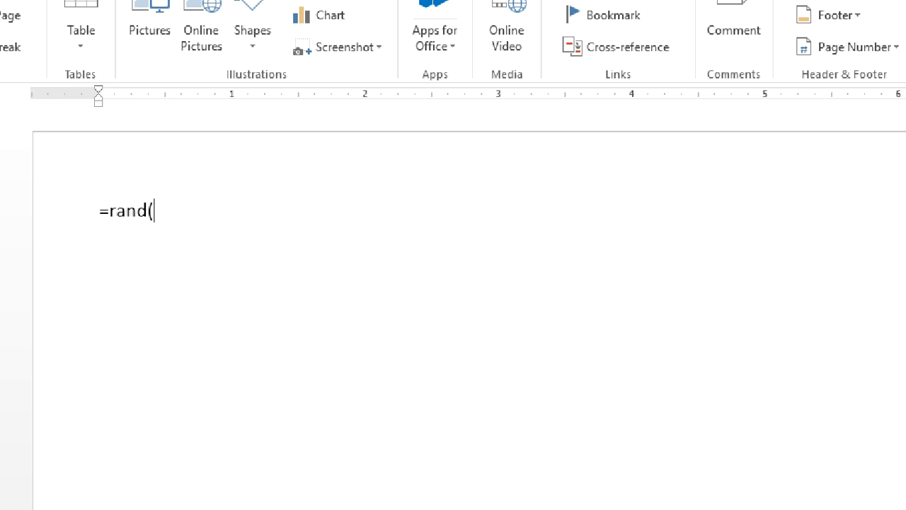
{"action": "type", "text": ")"}
{"action": "key", "text": "Return"}
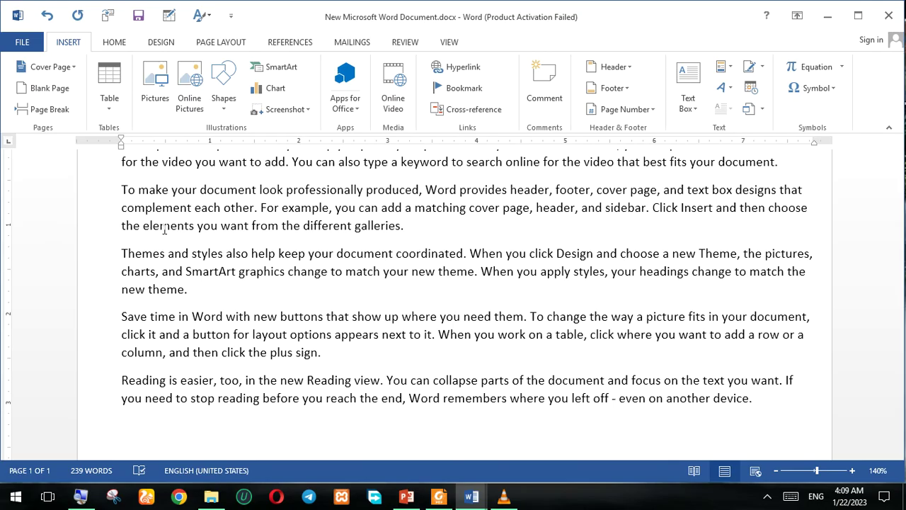
{"action": "scroll", "coordinate": [255, 283], "scroll_direction": "up", "scroll_amount": 3}
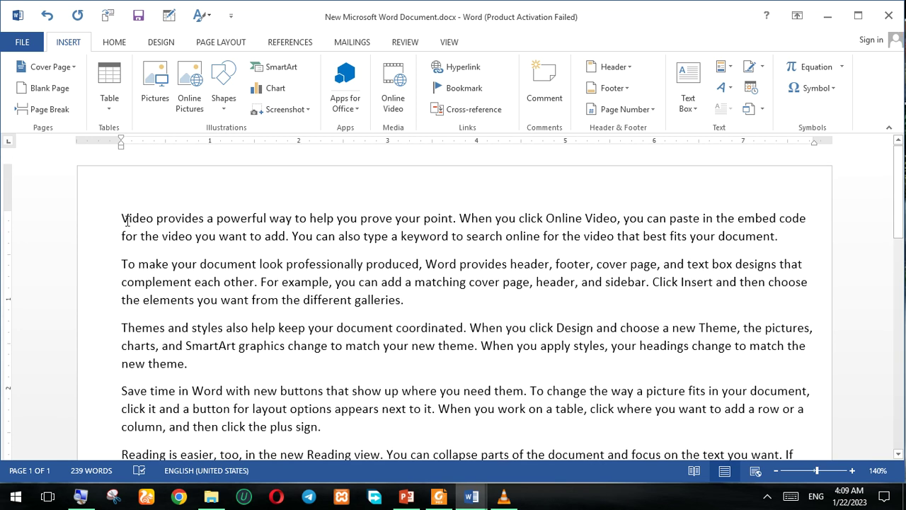
{"action": "left_click_drag", "start_coordinate": [127, 221], "coordinate": [453, 409]}
{"action": "left_click", "coordinate": [386, 305]}
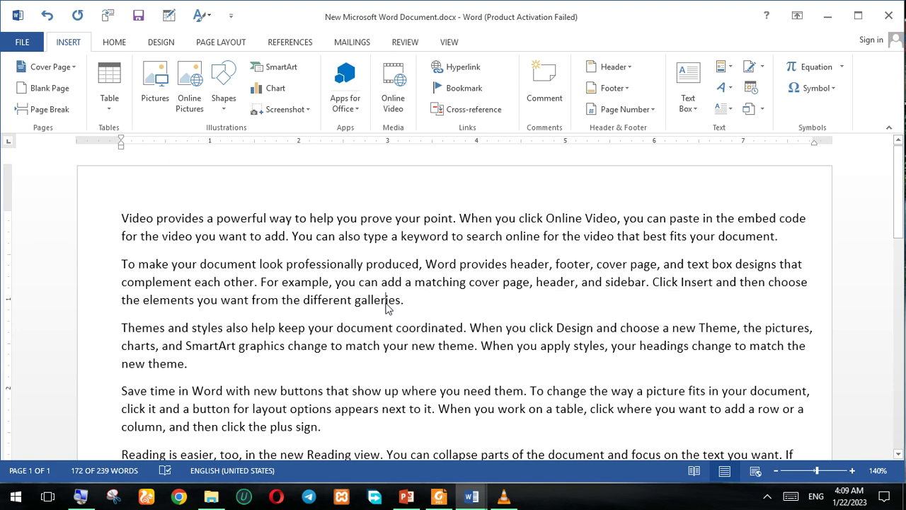
{"action": "scroll", "coordinate": [395, 313], "scroll_direction": "down", "scroll_amount": 3}
{"action": "scroll", "coordinate": [404, 383], "scroll_direction": "up", "scroll_amount": 3}
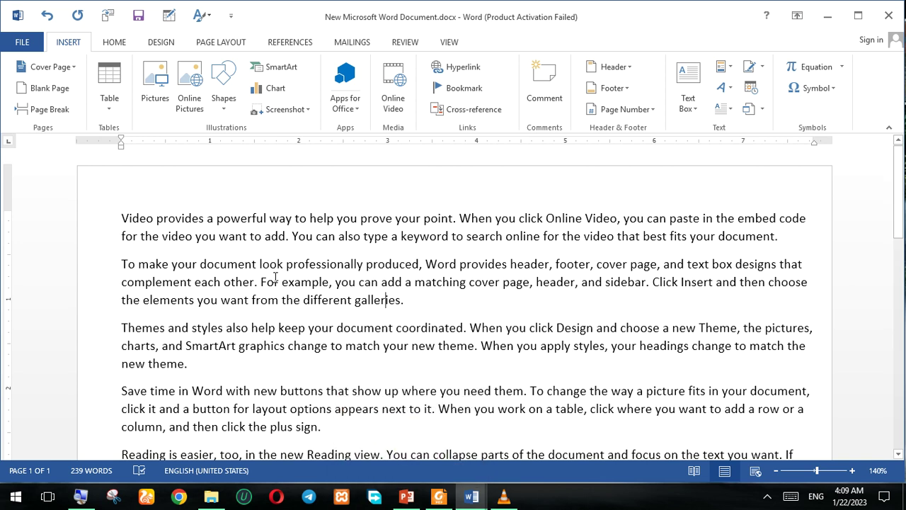
{"action": "key", "text": "super"}
{"action": "key", "text": "super"}
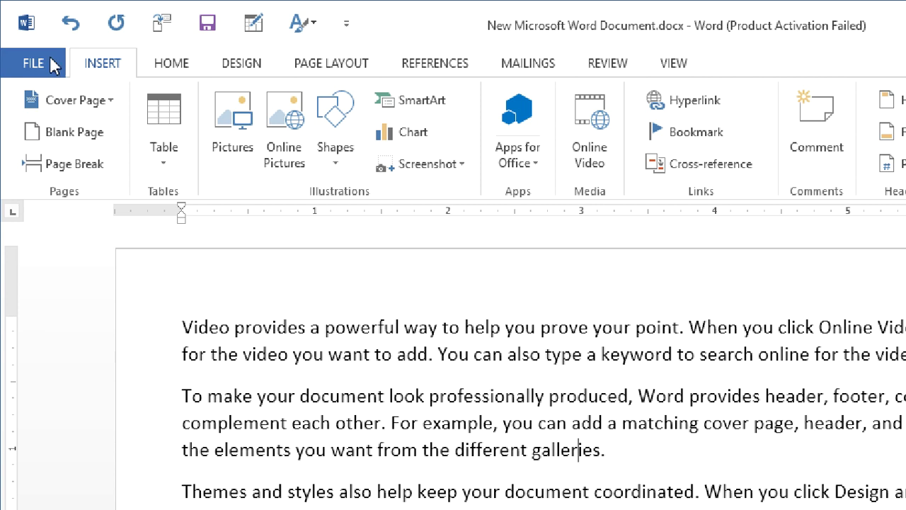
Choose Save As from the FILE backstage and pick the Desktop folder under Computer
{"action": "left_click", "coordinate": [39, 68]}
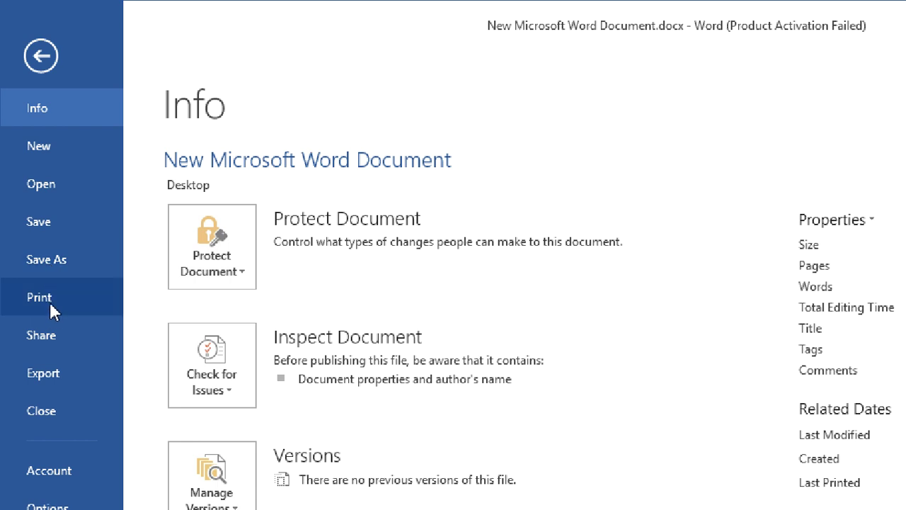
{"action": "scroll", "coordinate": [42, 425], "scroll_direction": "down", "scroll_amount": 1}
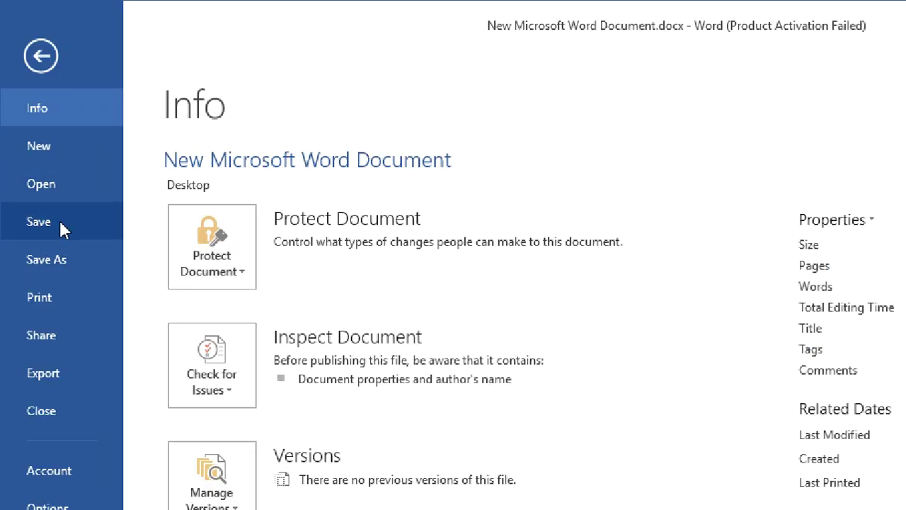
{"action": "left_click", "coordinate": [71, 262]}
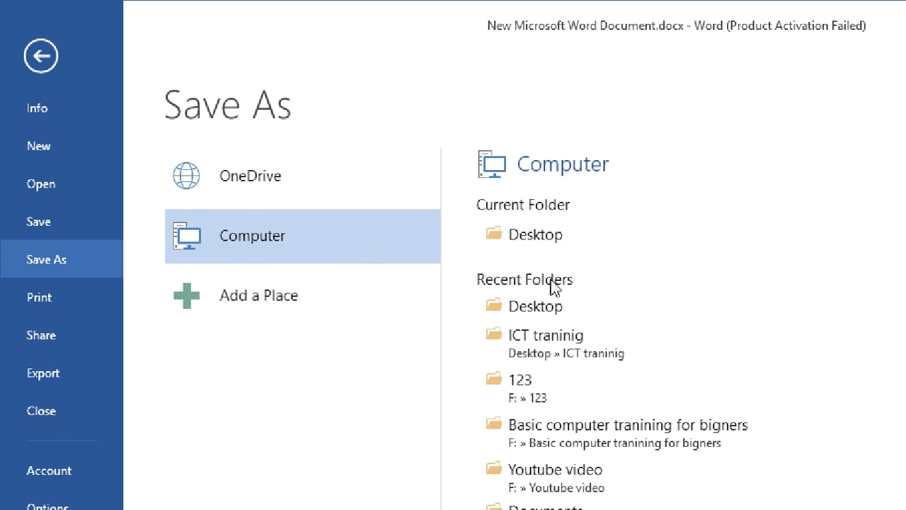
{"action": "left_click", "coordinate": [550, 318]}
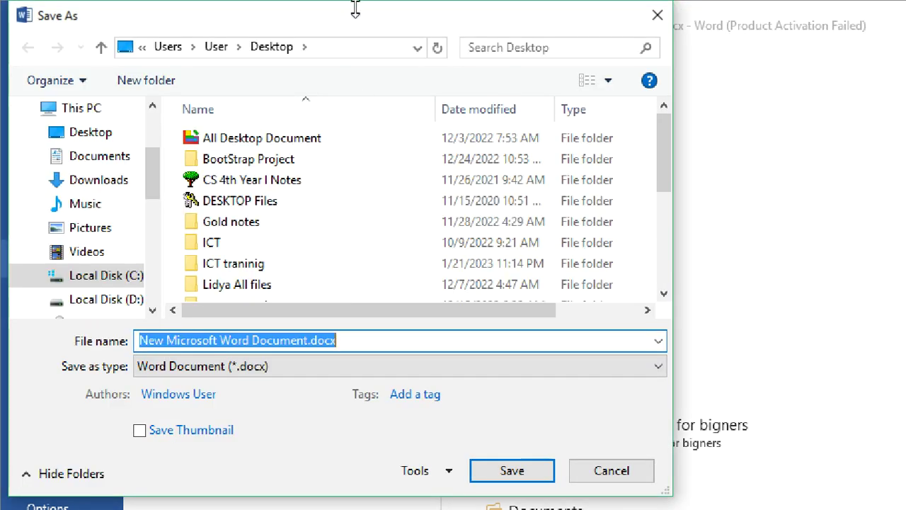
Move the Save As dialog aside and set the save location to the Desktop folder
{"action": "left_click_drag", "start_coordinate": [355, 9], "coordinate": [620, 32]}
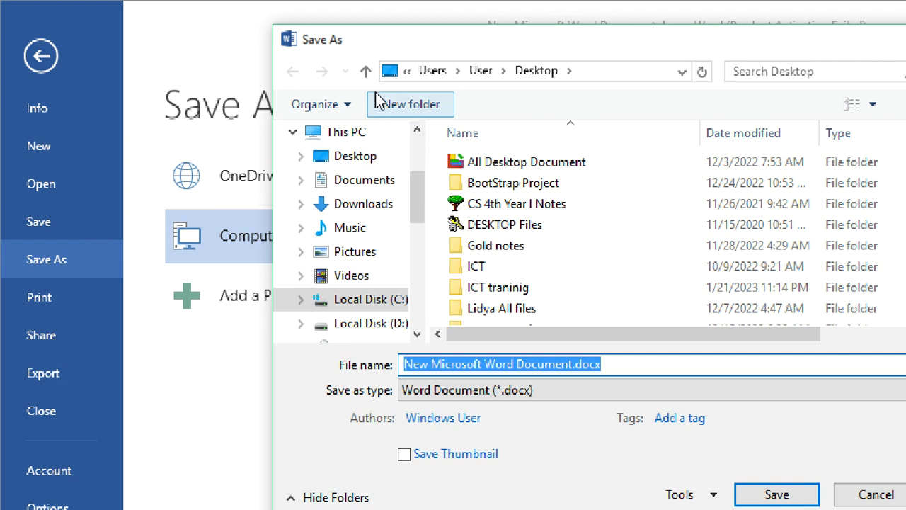
{"action": "mouse_move", "coordinate": [349, 227]}
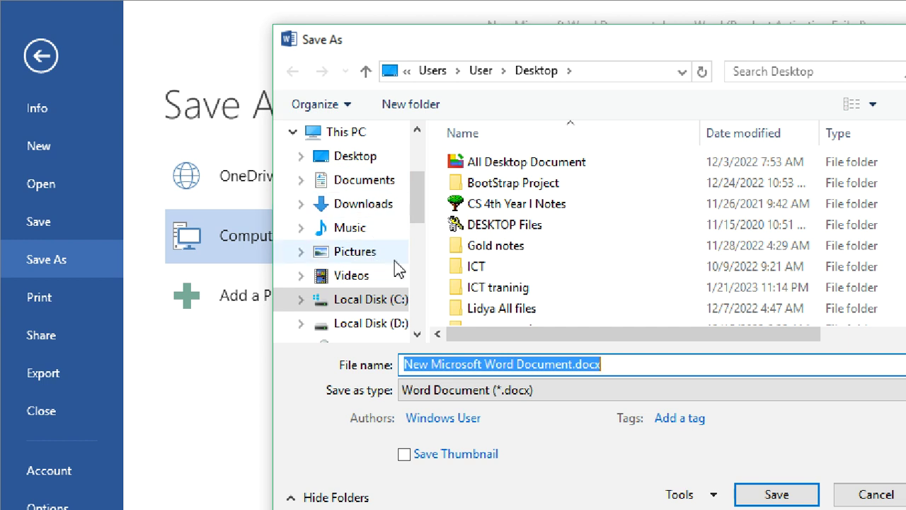
{"action": "left_click_drag", "start_coordinate": [418, 198], "coordinate": [423, 222]}
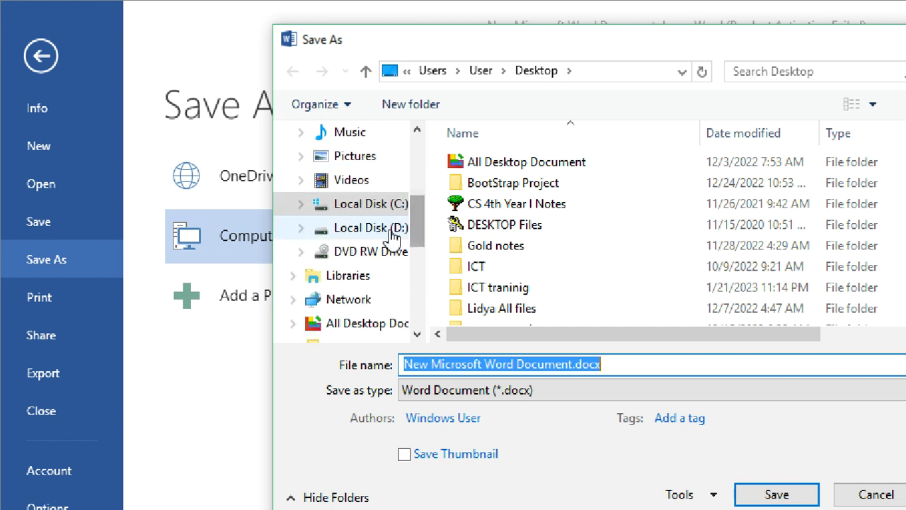
{"action": "scroll", "coordinate": [393, 238], "scroll_direction": "up", "scroll_amount": 2}
{"action": "scroll", "coordinate": [392, 238], "scroll_direction": "up", "scroll_amount": 1}
{"action": "scroll", "coordinate": [391, 240], "scroll_direction": "up", "scroll_amount": 1}
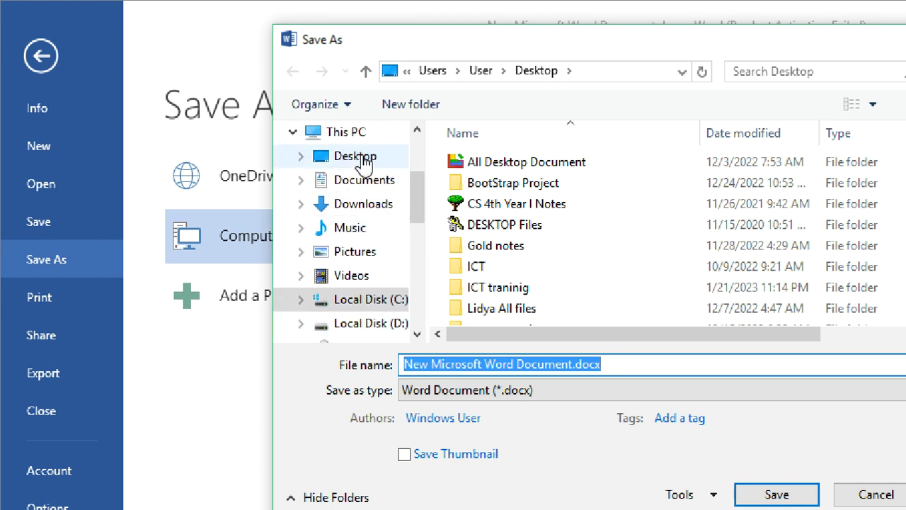
{"action": "left_click", "coordinate": [362, 157]}
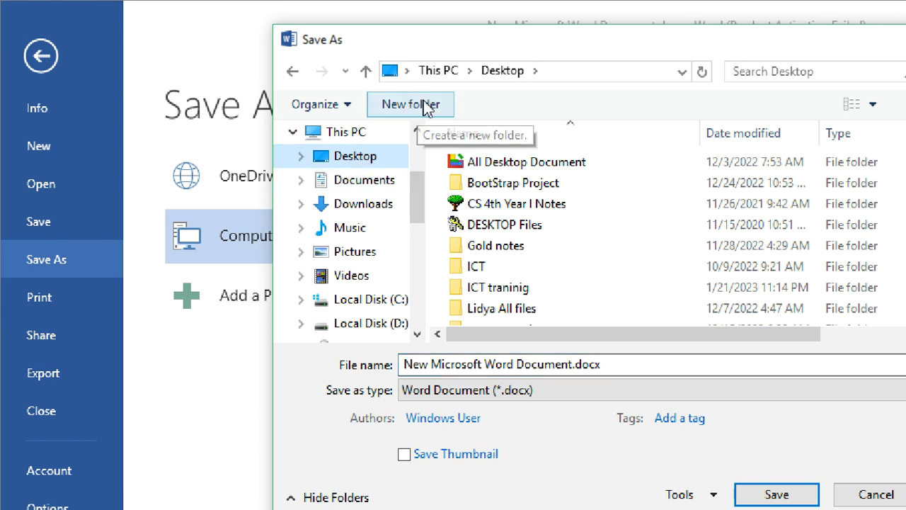
Create a new folder named 'Bekalu Tube' on the Desktop
{"action": "left_click", "coordinate": [574, 364]}
{"action": "left_click", "coordinate": [572, 364]}
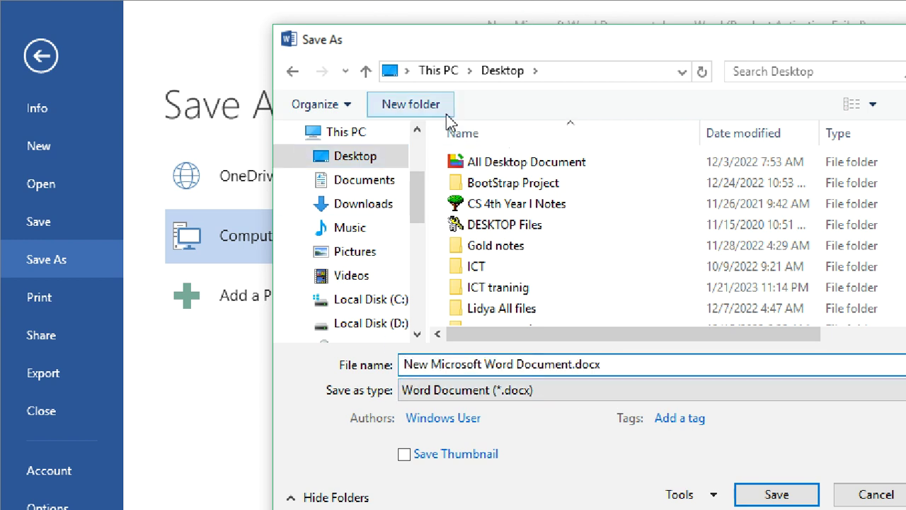
{"action": "left_click", "coordinate": [424, 106]}
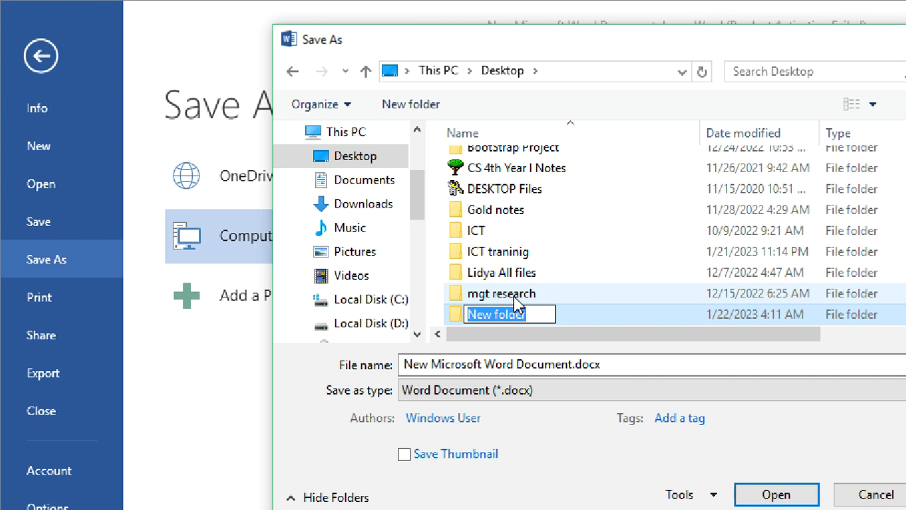
{"action": "type", "text": "Bekalu"}
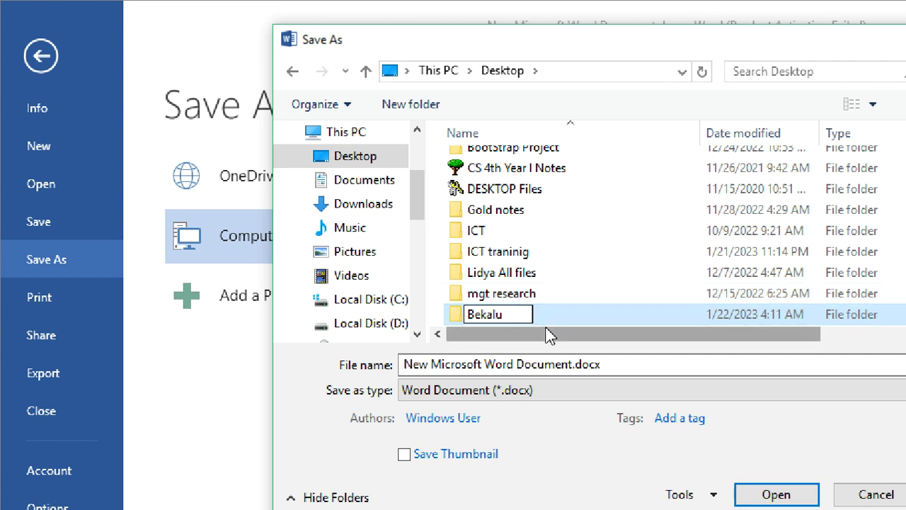
{"action": "type", "text": "T"}
{"action": "type", "text": "ube"}
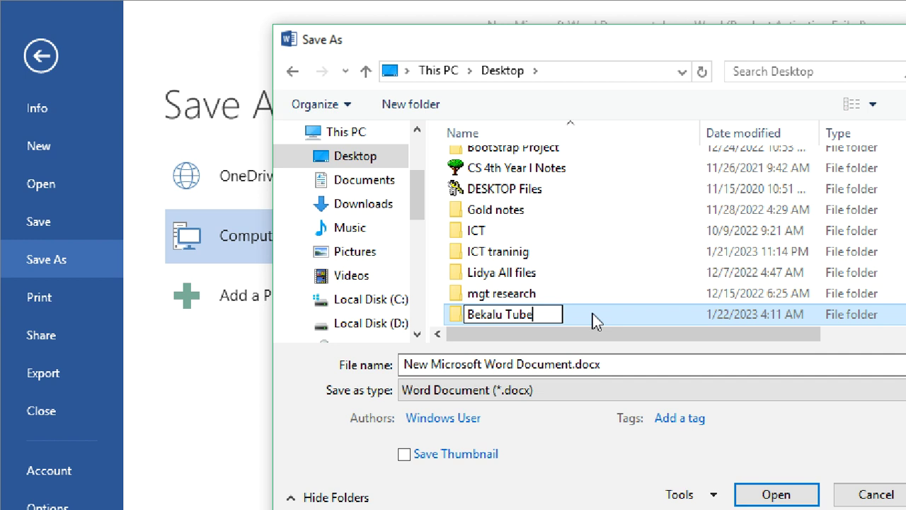
{"action": "key", "text": "Return"}
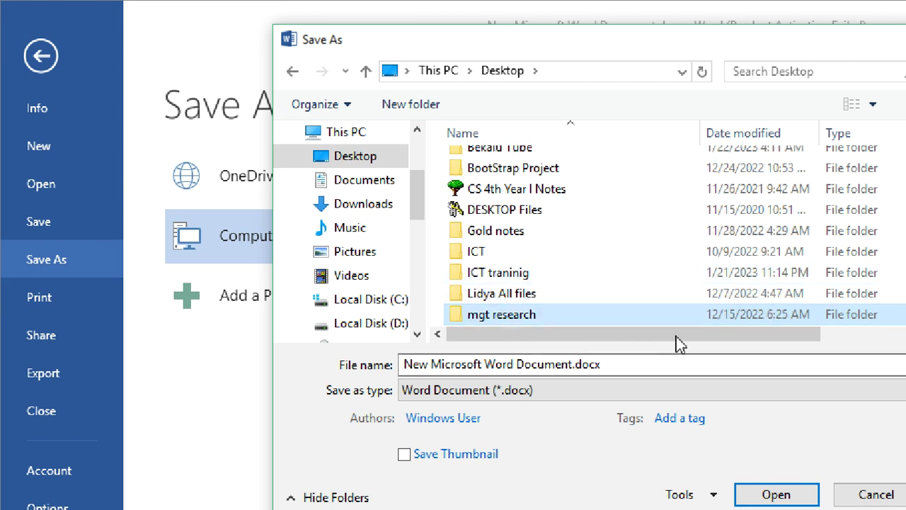
Open the Bekalu Tube folder as the save location
{"action": "left_click", "coordinate": [571, 253]}
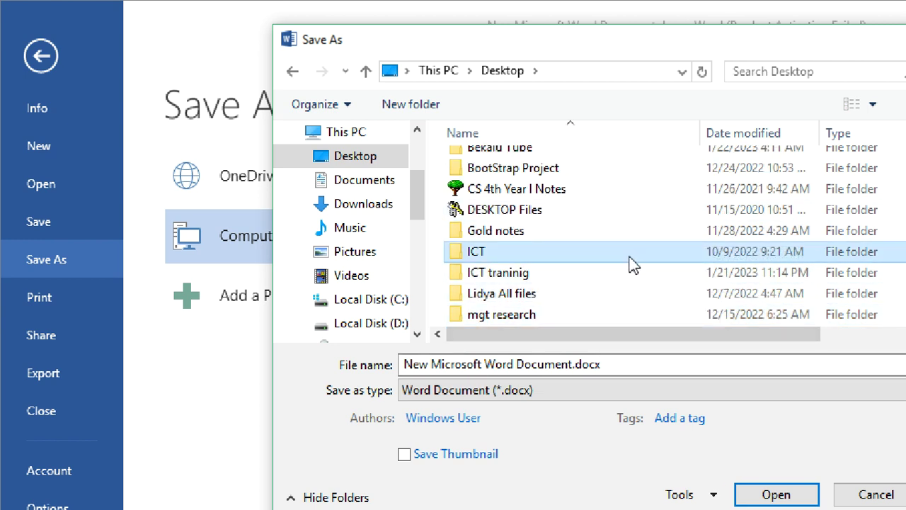
{"action": "scroll", "coordinate": [641, 259], "scroll_direction": "down", "scroll_amount": 3}
{"action": "scroll", "coordinate": [559, 243], "scroll_direction": "up", "scroll_amount": 2}
{"action": "scroll", "coordinate": [526, 227], "scroll_direction": "up", "scroll_amount": 1}
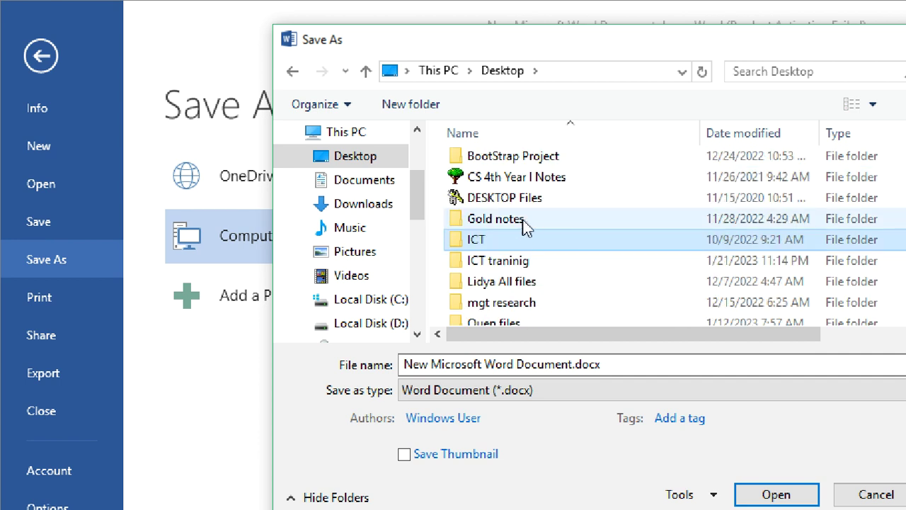
{"action": "left_click", "coordinate": [525, 222]}
{"action": "key", "text": "Home"}
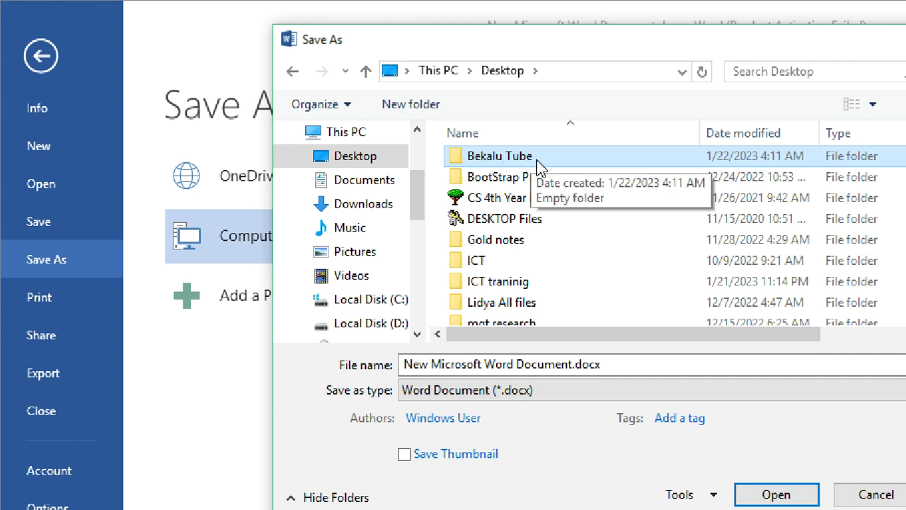
{"action": "double_click", "coordinate": [542, 161]}
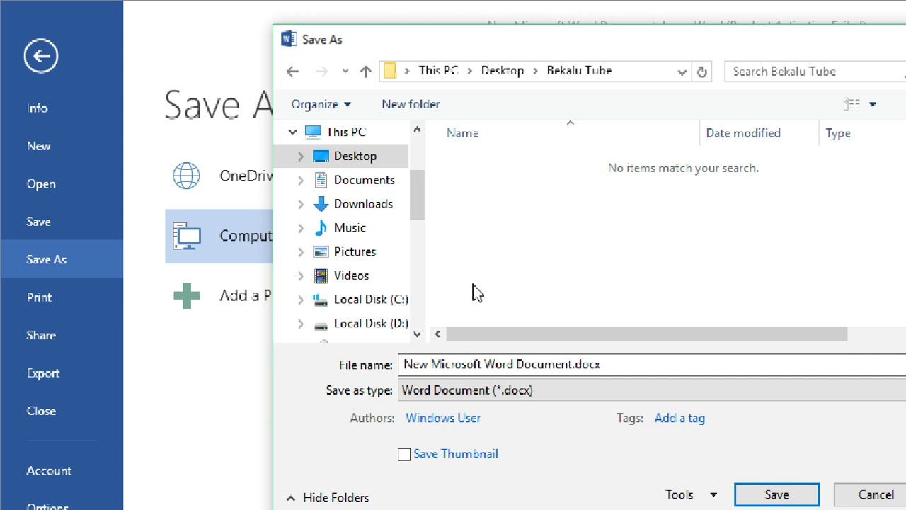
{"action": "left_click", "coordinate": [576, 366]}
{"action": "left_click", "coordinate": [572, 364]}
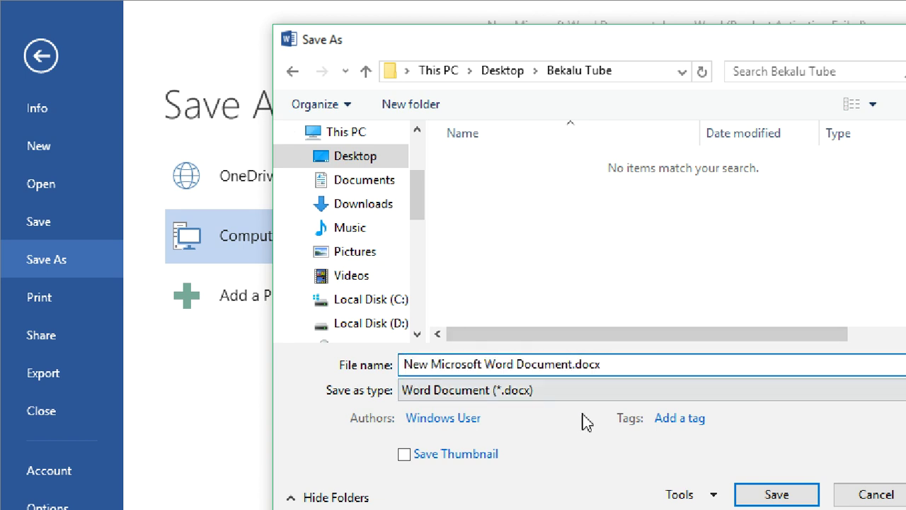
{"action": "key", "text": "BackSpace"}
{"action": "key", "text": "BackSpace"}
{"action": "key", "text": "BackSpace"}
{"action": "key", "text": "BackSpace"}
{"action": "key", "text": "BackSpace"}
{"action": "key", "text": "BackSpace"}
{"action": "key", "text": "BackSpace"}
{"action": "key", "text": "BackSpace"}
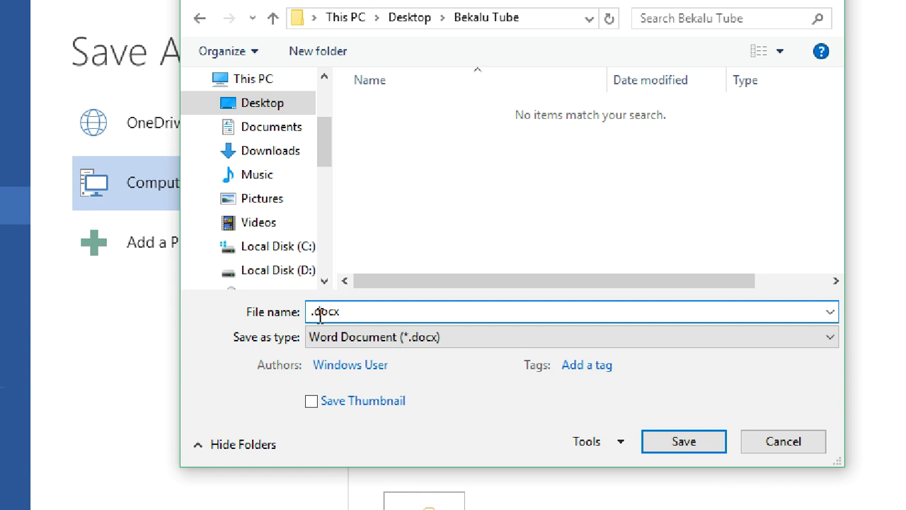
{"action": "type", "text": "@Lione T"}
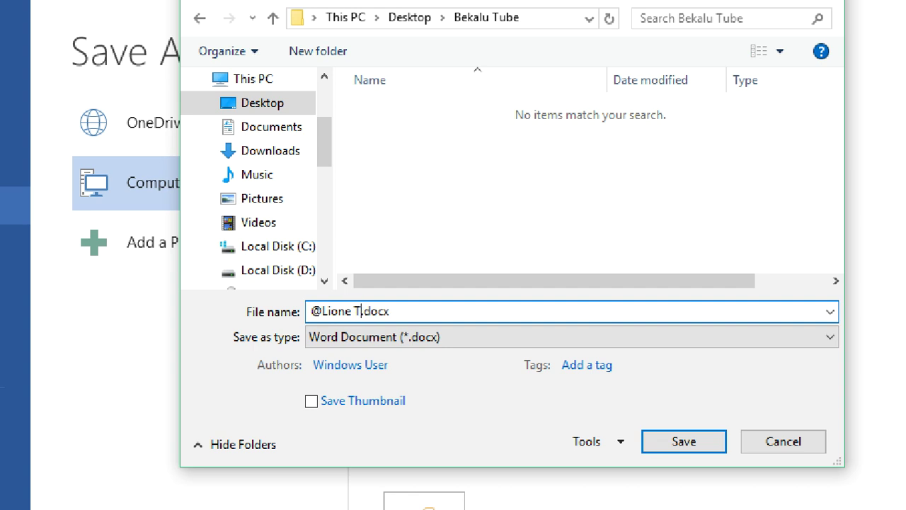
{"action": "type", "text": "ube Cha"}
{"action": "type", "text": "nnel"}
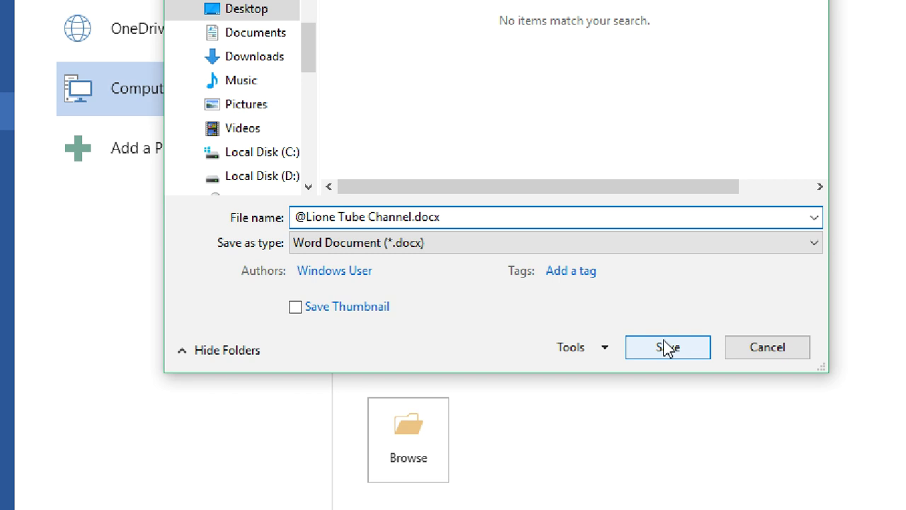
{"action": "left_click", "coordinate": [682, 416]}
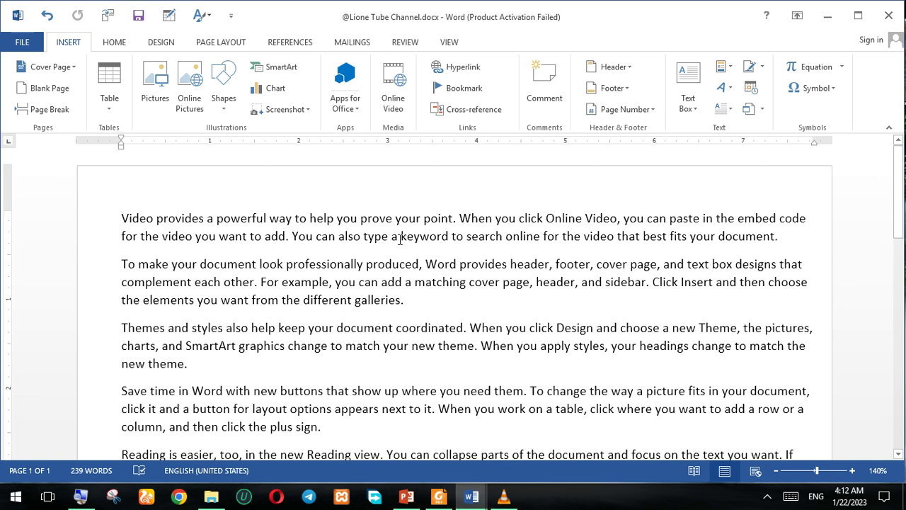
Close the Word window and refresh the Windows desktop
{"action": "scroll", "coordinate": [386, 278], "scroll_direction": "down", "scroll_amount": 5}
{"action": "scroll", "coordinate": [283, 269], "scroll_direction": "up", "scroll_amount": 5}
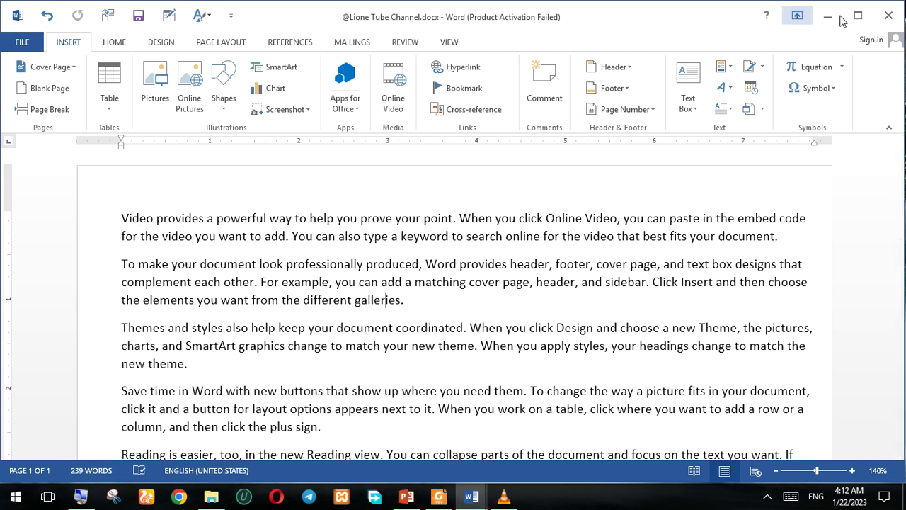
{"action": "left_click", "coordinate": [891, 26]}
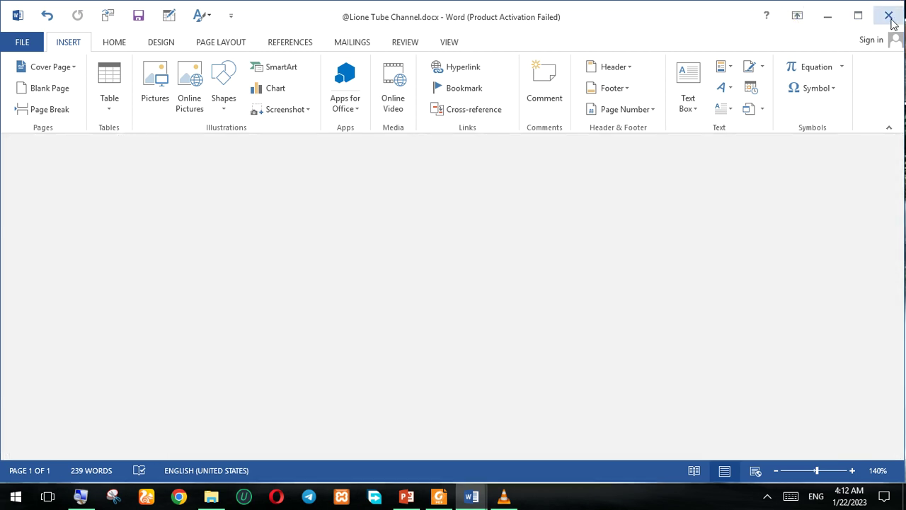
{"action": "right_click", "coordinate": [603, 204]}
{"action": "left_click", "coordinate": [565, 198]}
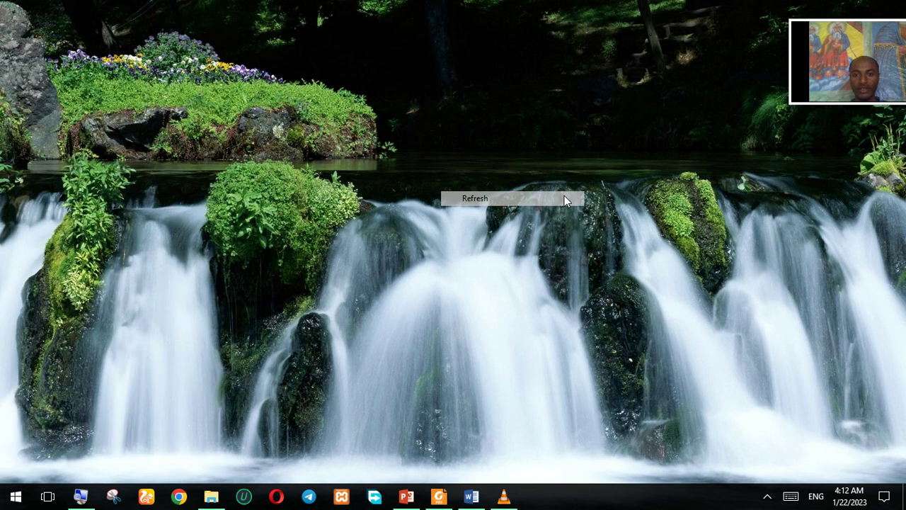
{"action": "mouse_move", "coordinate": [839, 39]}
{"action": "left_mouse_down"}
{"action": "mouse_move", "coordinate": [732, 267]}
{"action": "mouse_move", "coordinate": [815, 435]}
{"action": "left_mouse_up"}
Refresh the desktop, then open and close the Bekalu Tube folder window
{"action": "right_click", "coordinate": [472, 193]}
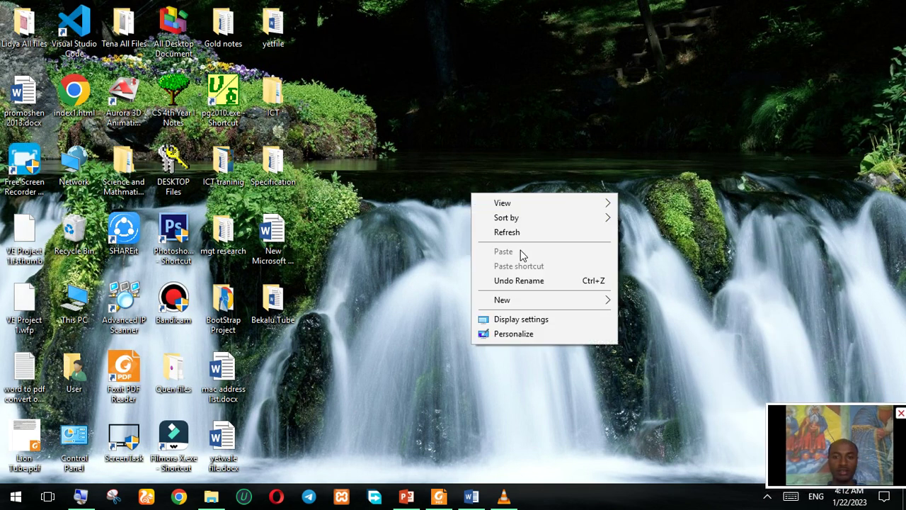
{"action": "mouse_move", "coordinate": [506, 218]}
{"action": "left_click", "coordinate": [519, 234]}
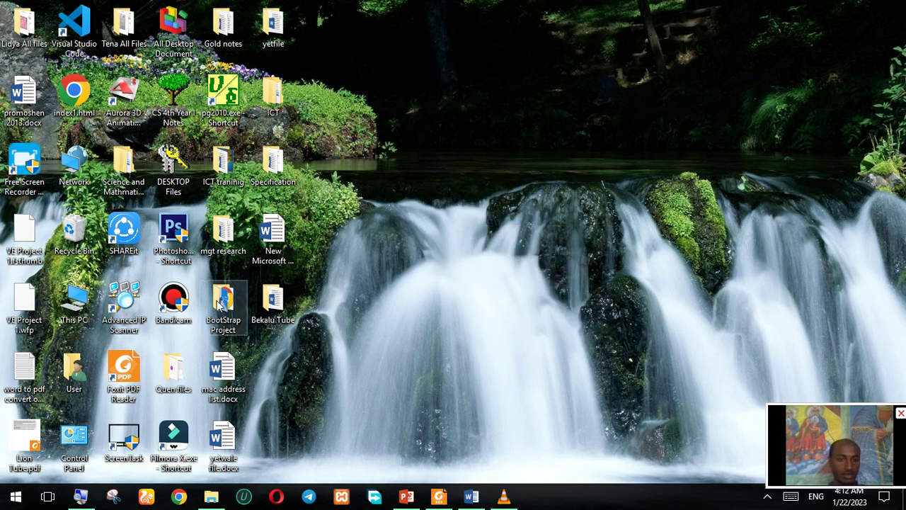
{"action": "double_click", "coordinate": [273, 304]}
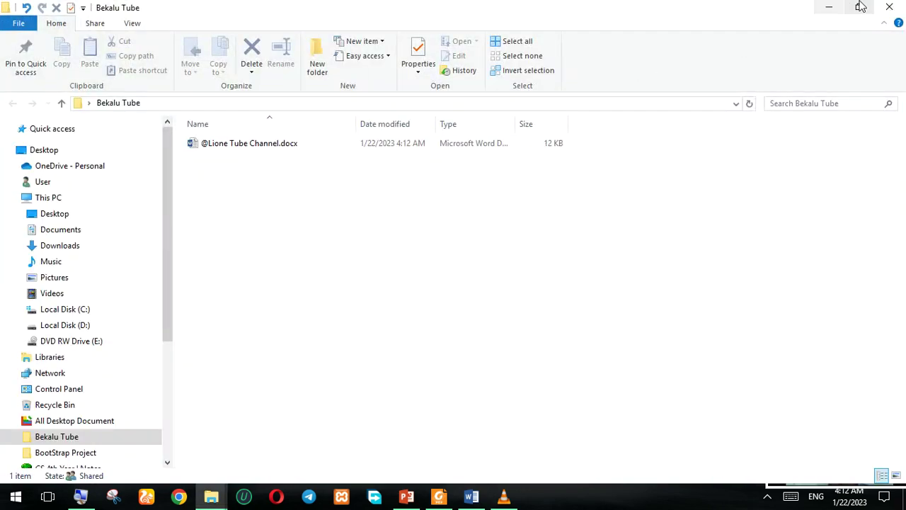
{"action": "left_click", "coordinate": [889, 7]}
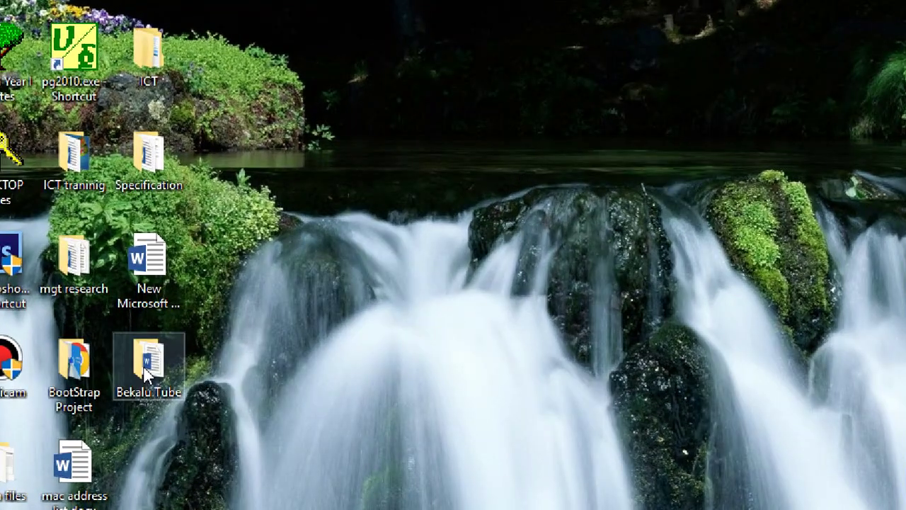
{"action": "right_click", "coordinate": [145, 363]}
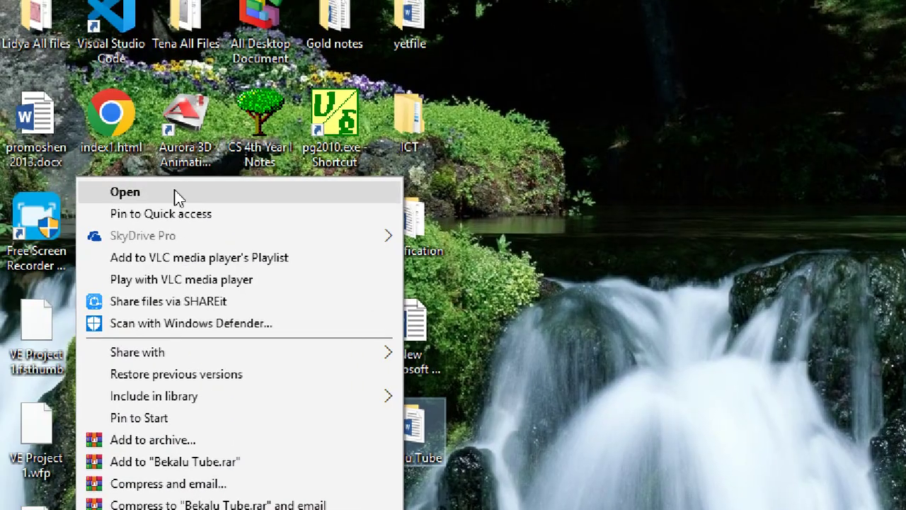
{"action": "left_click", "coordinate": [157, 187]}
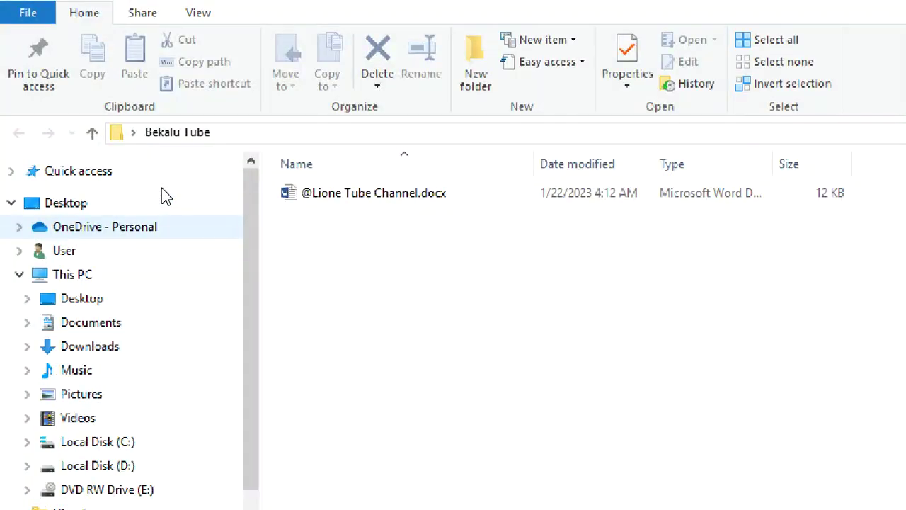
{"action": "left_click", "coordinate": [348, 196]}
{"action": "right_click", "coordinate": [348, 196]}
{"action": "left_click", "coordinate": [241, 189]}
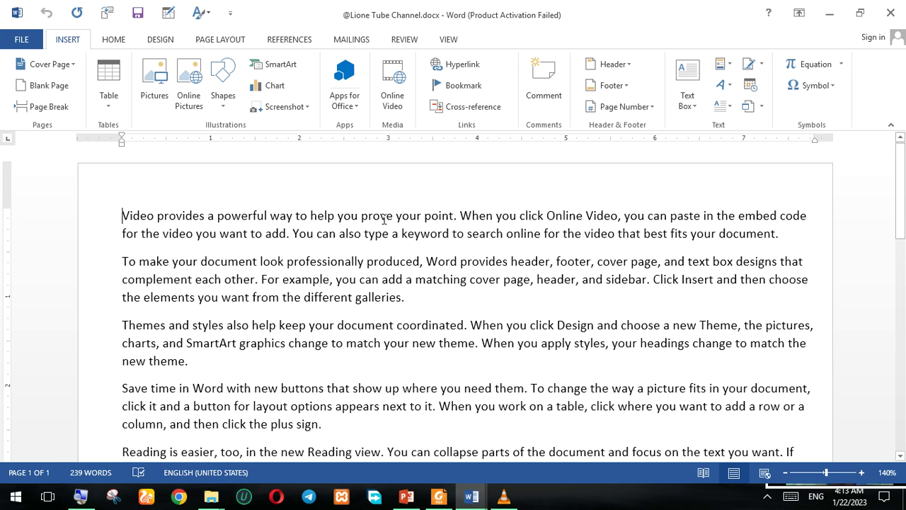
{"action": "scroll", "coordinate": [383, 221], "scroll_direction": "down", "scroll_amount": 3}
{"action": "scroll", "coordinate": [277, 242], "scroll_direction": "up", "scroll_amount": 3}
{"action": "scroll", "coordinate": [278, 242], "scroll_direction": "down", "scroll_amount": 3}
{"action": "scroll", "coordinate": [269, 269], "scroll_direction": "up", "scroll_amount": 3}
{"action": "scroll", "coordinate": [133, 232], "scroll_direction": "down", "scroll_amount": 3}
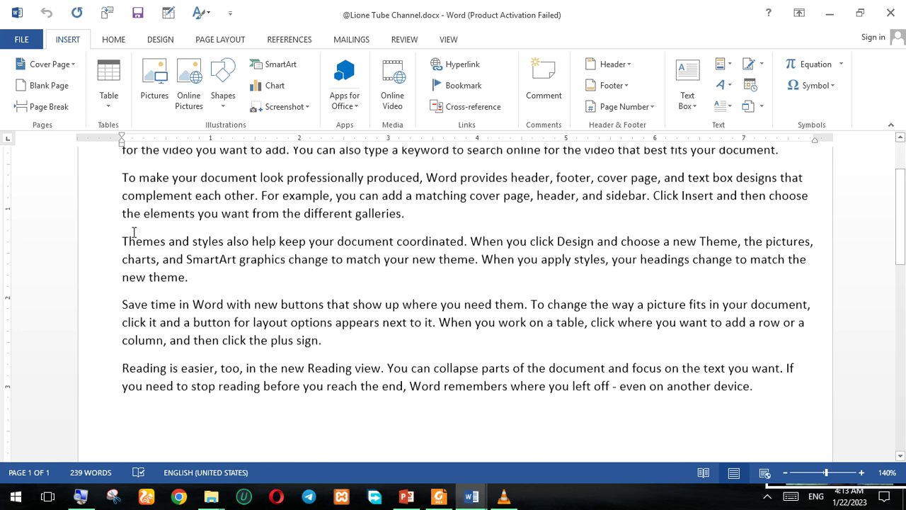
{"action": "scroll", "coordinate": [133, 232], "scroll_direction": "up", "scroll_amount": 3}
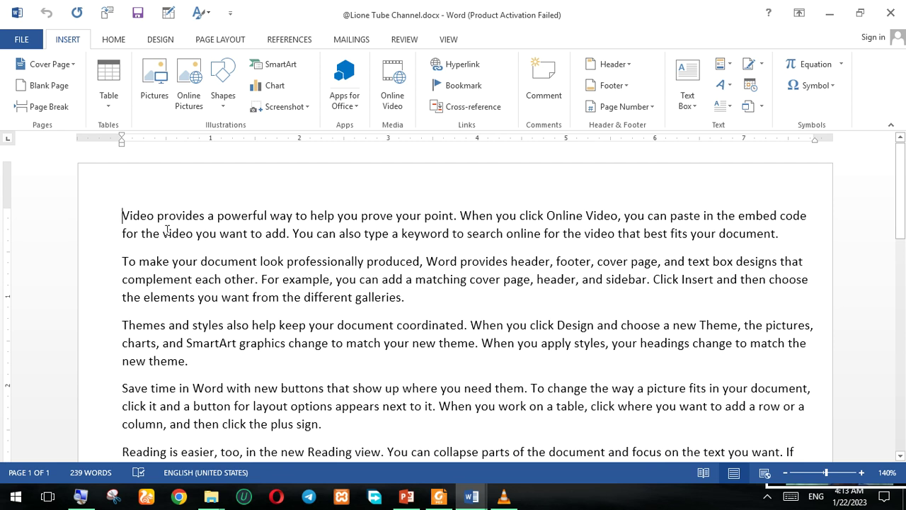
{"action": "scroll", "coordinate": [128, 183], "scroll_direction": "down", "scroll_amount": 1}
{"action": "left_click_drag", "start_coordinate": [122, 171], "coordinate": [752, 407]}
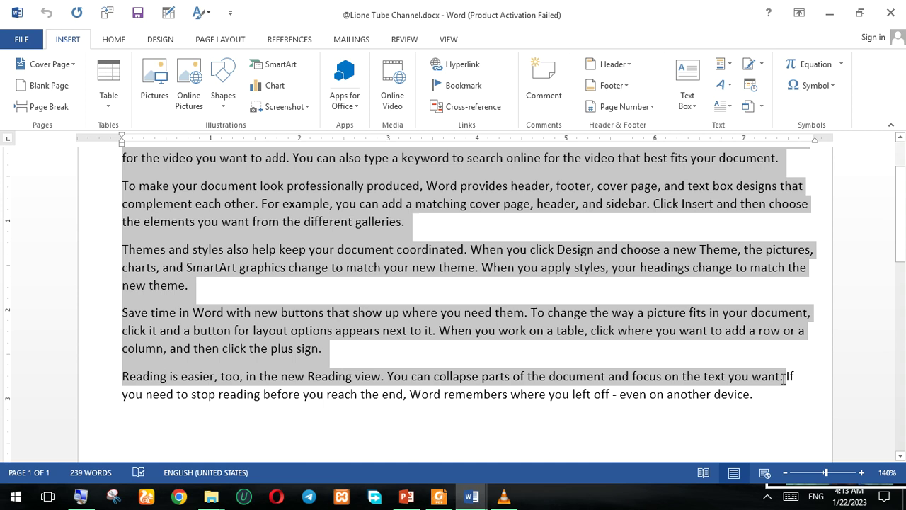
{"action": "left_click_drag", "start_coordinate": [752, 408], "coordinate": [751, 376]}
{"action": "scroll", "coordinate": [383, 292], "scroll_direction": "up", "scroll_amount": 2}
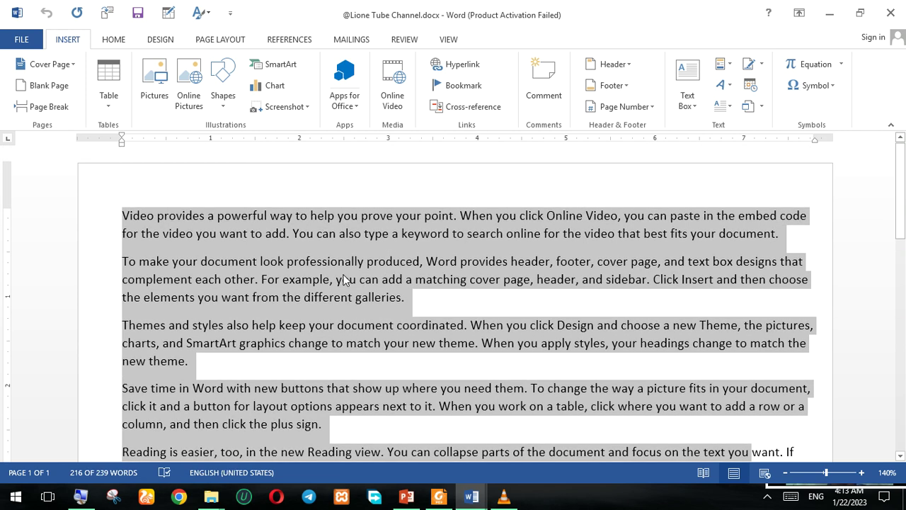
{"action": "left_click", "coordinate": [337, 277]}
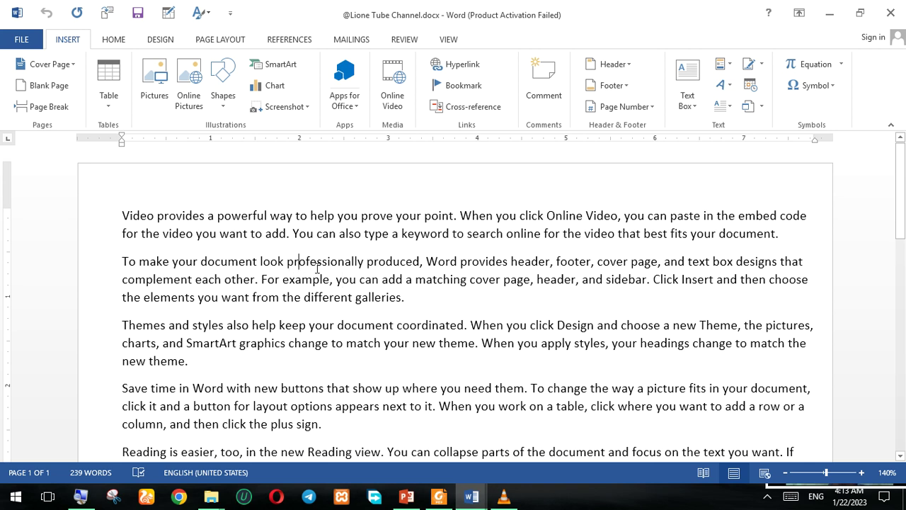
{"action": "scroll", "coordinate": [313, 269], "scroll_direction": "down", "scroll_amount": 1}
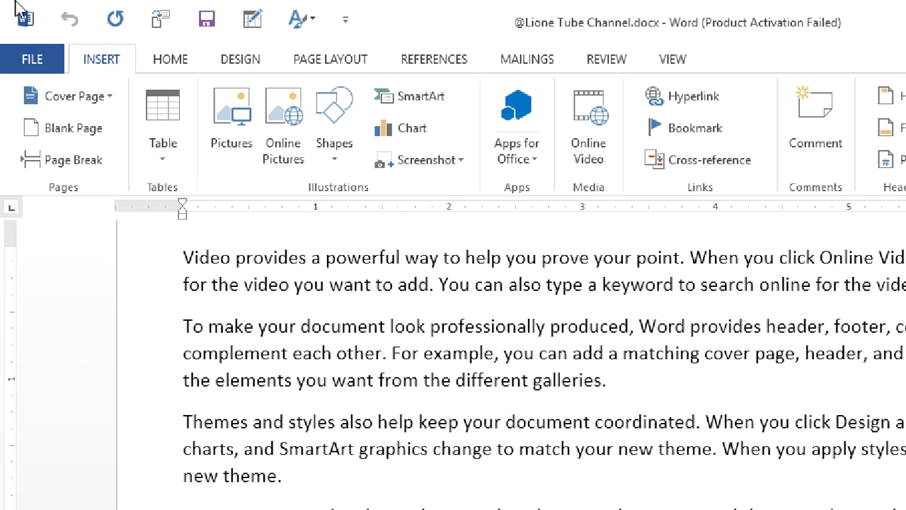
Open the Save As dialog via FILE > Save As > Computer and expand the Tools menu
{"action": "left_click", "coordinate": [30, 63]}
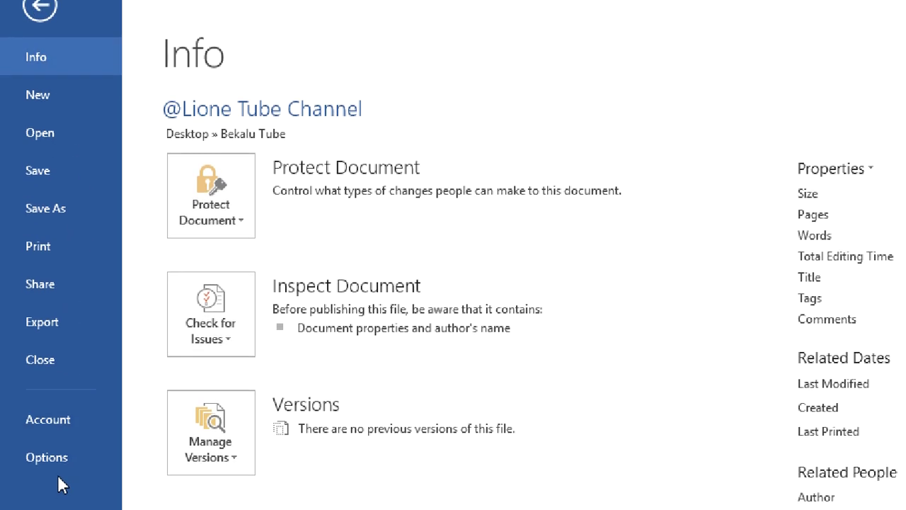
{"action": "left_click", "coordinate": [54, 216]}
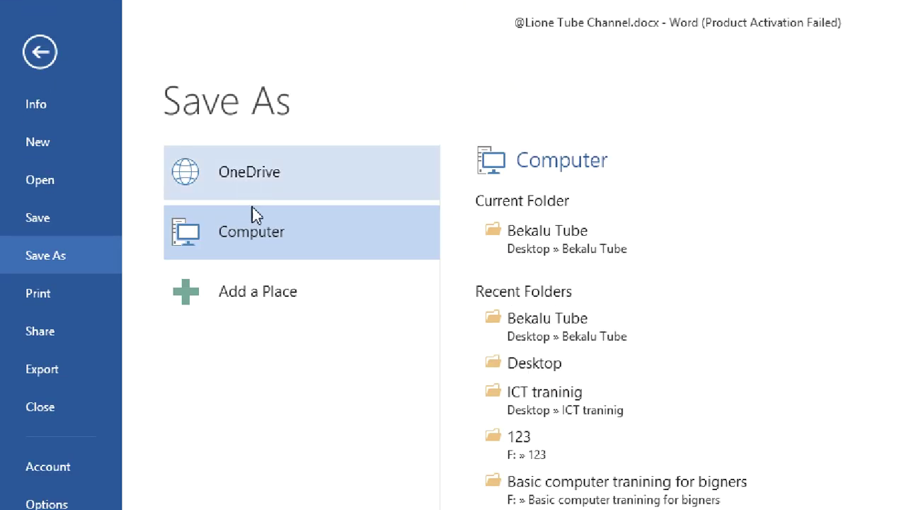
{"action": "left_click", "coordinate": [254, 238]}
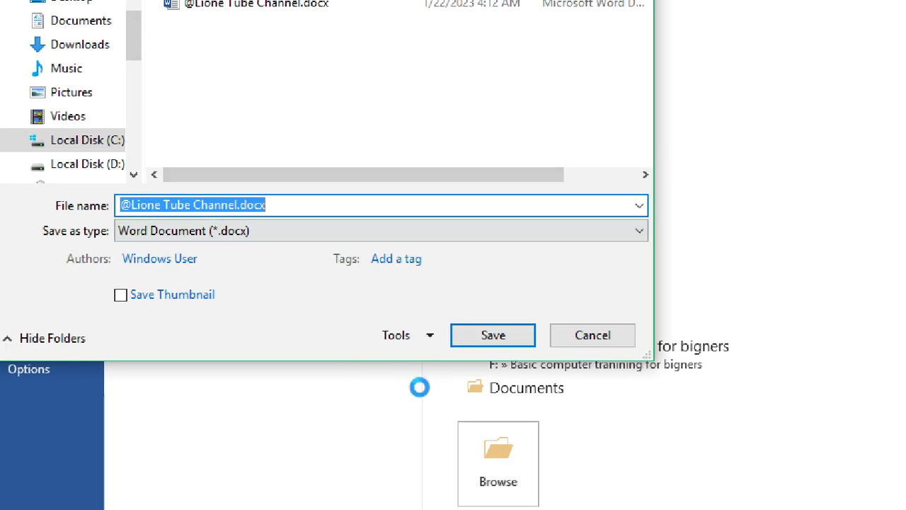
{"action": "left_click", "coordinate": [430, 337]}
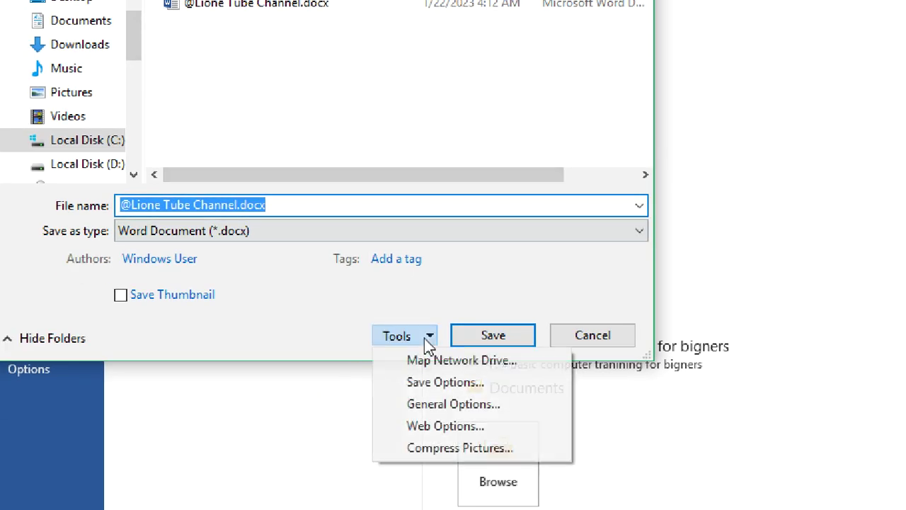
Set open and modify passwords in General Options, confirm both, and save the document
{"action": "left_click", "coordinate": [438, 407]}
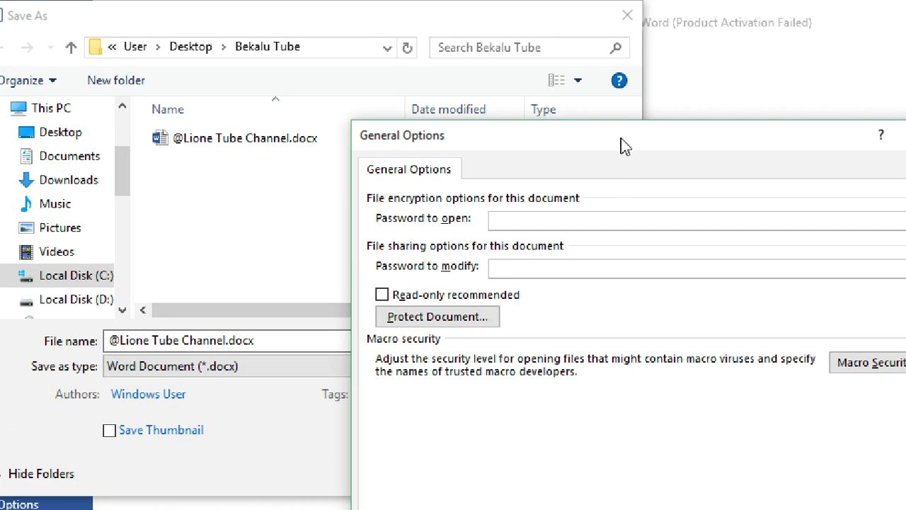
{"action": "left_click_drag", "start_coordinate": [621, 142], "coordinate": [460, 66]}
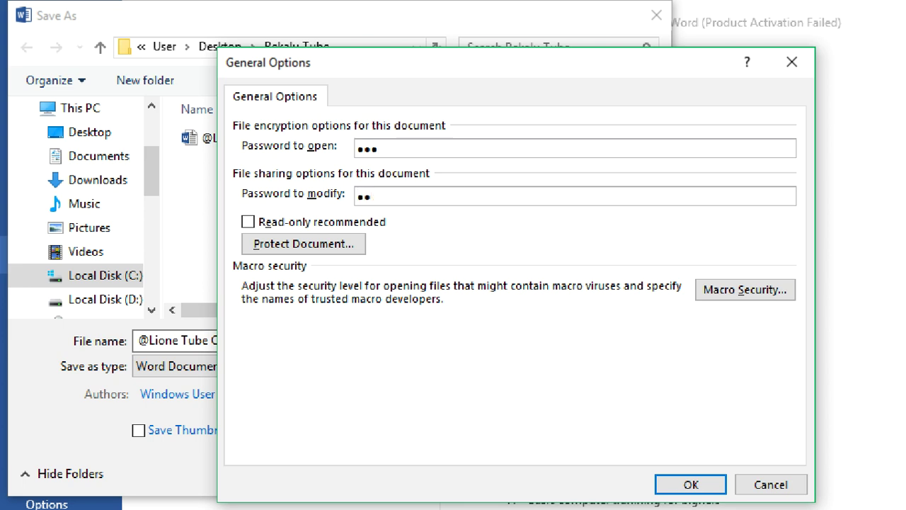
{"action": "left_click", "coordinate": [691, 485]}
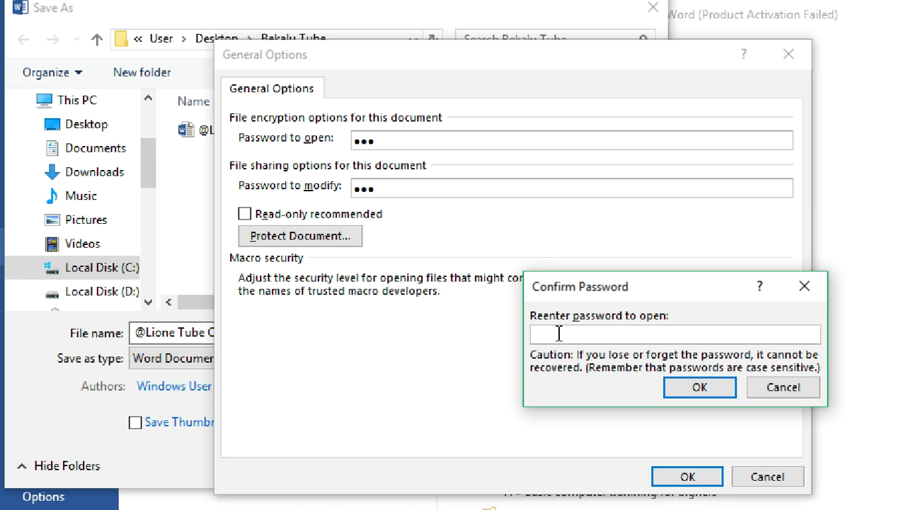
{"action": "left_click", "coordinate": [713, 386]}
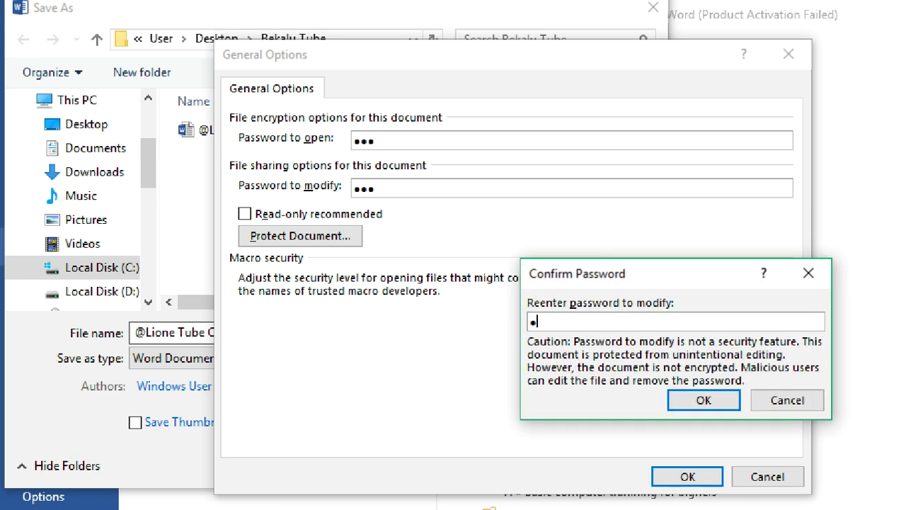
{"action": "key", "text": "Return"}
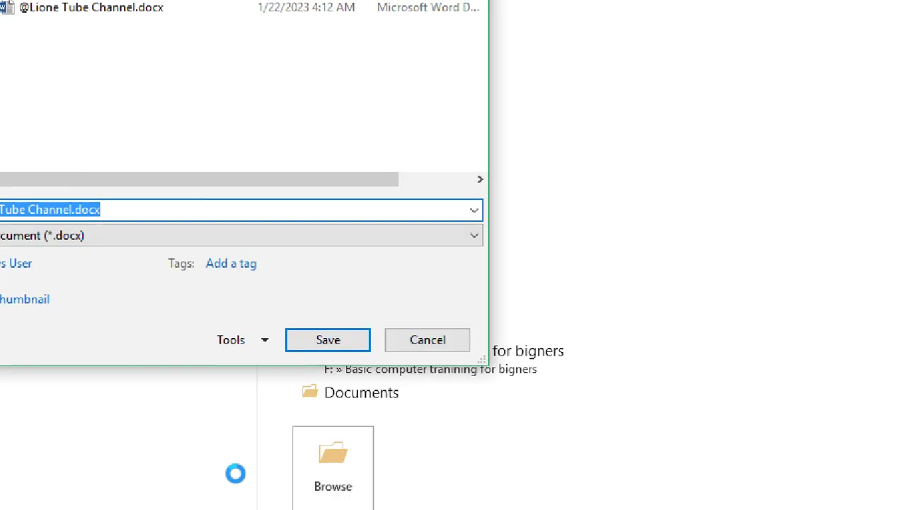
{"action": "left_click", "coordinate": [303, 341]}
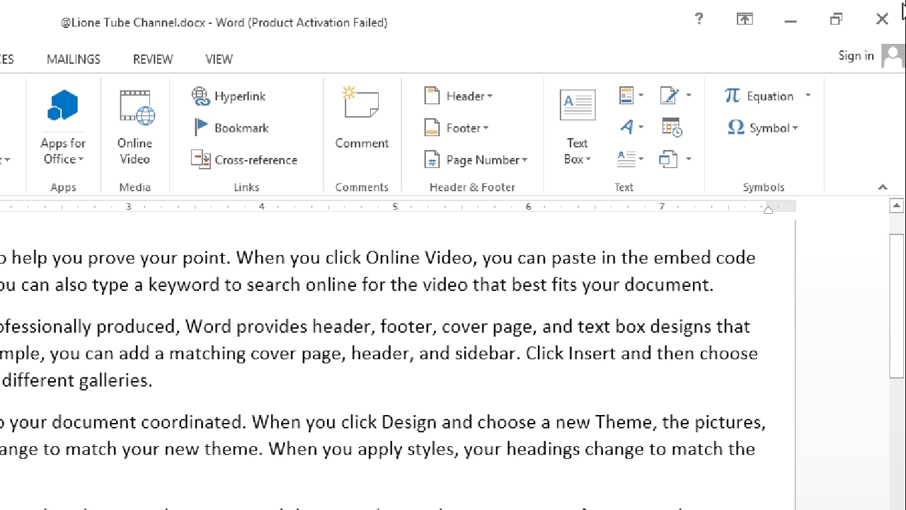
Close the protected Word document and the folder window
{"action": "left_click", "coordinate": [887, 19]}
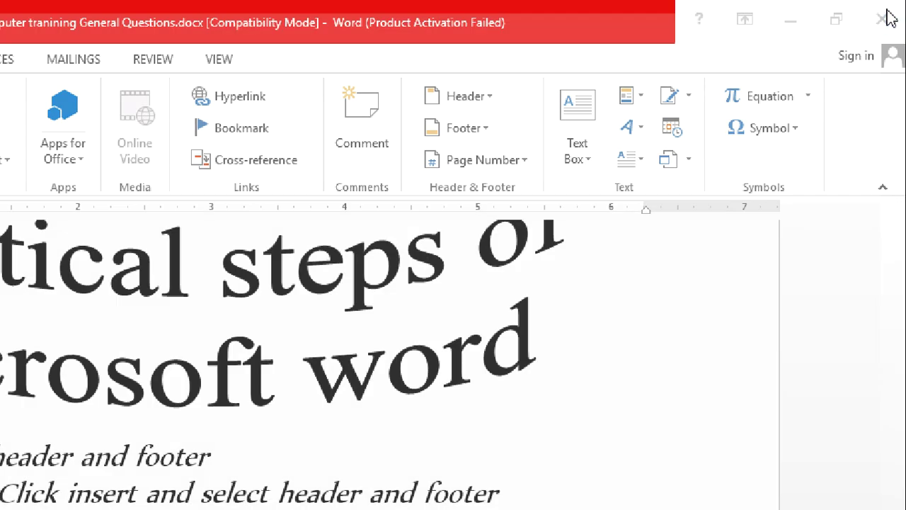
{"action": "left_click", "coordinate": [803, 15]}
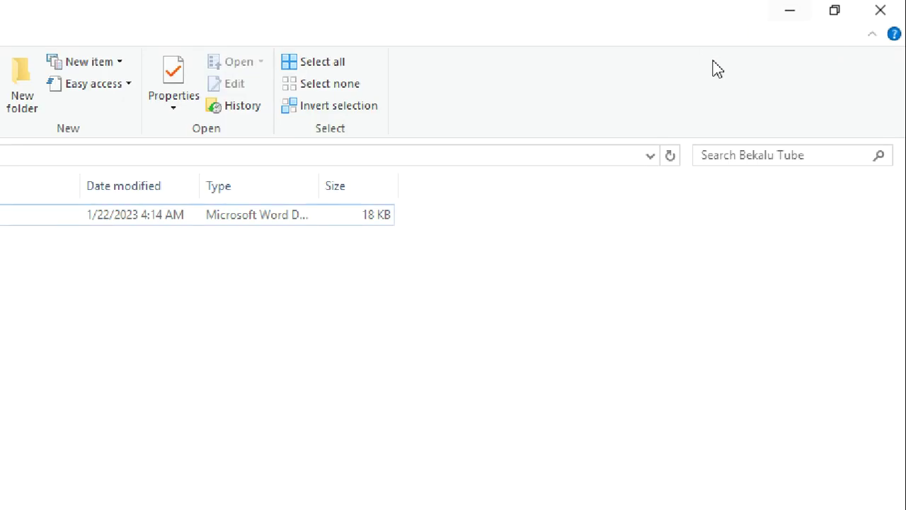
{"action": "left_click", "coordinate": [884, 9]}
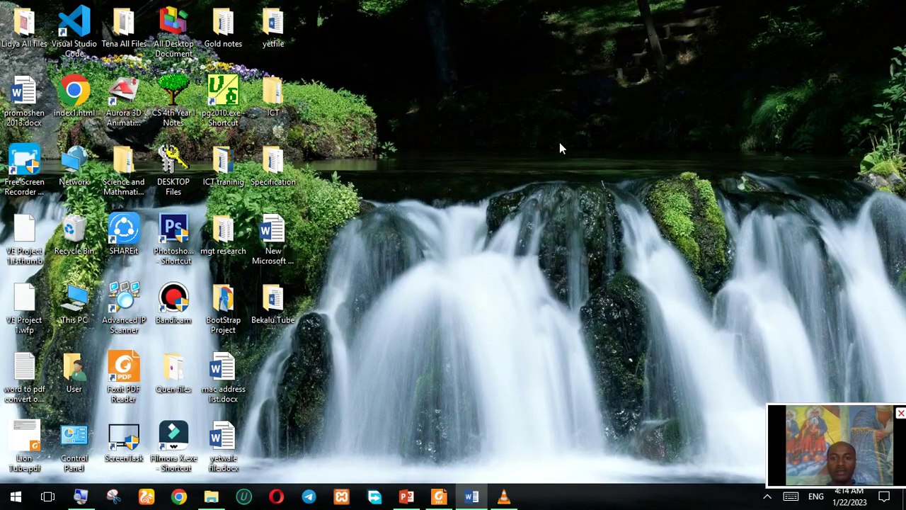
Refresh the desktop twice and open the Bekalu Tube folder
{"action": "right_click", "coordinate": [559, 141]}
{"action": "left_click", "coordinate": [530, 183]}
{"action": "mouse_move", "coordinate": [472, 496]}
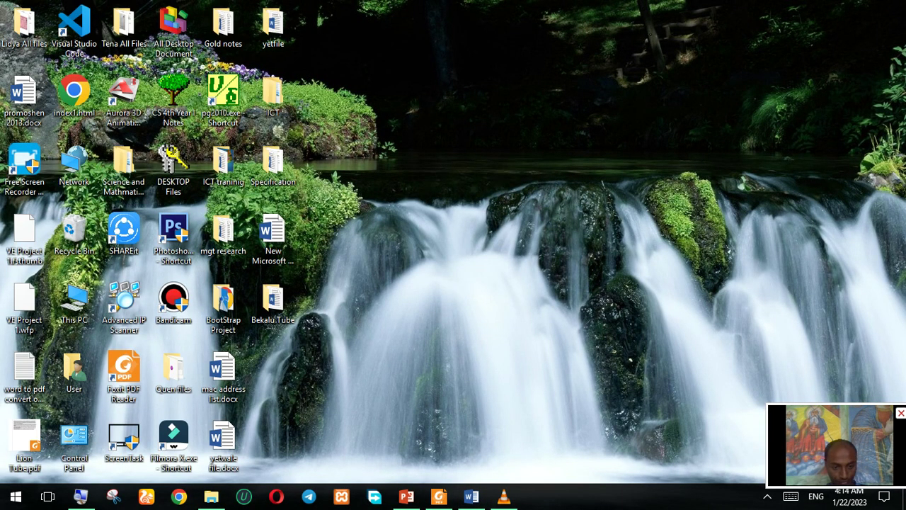
{"action": "right_click", "coordinate": [667, 138]}
{"action": "left_click", "coordinate": [618, 176]}
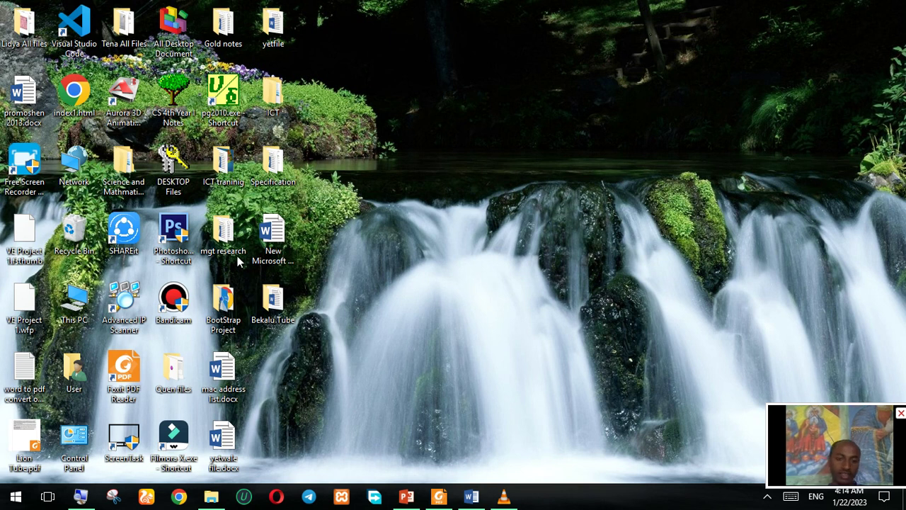
{"action": "mouse_move", "coordinate": [272, 304]}
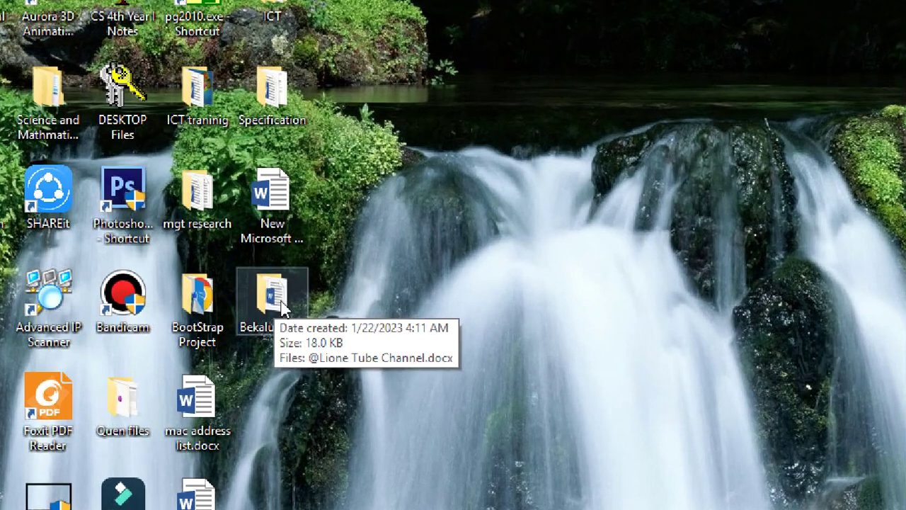
{"action": "right_click", "coordinate": [290, 329]}
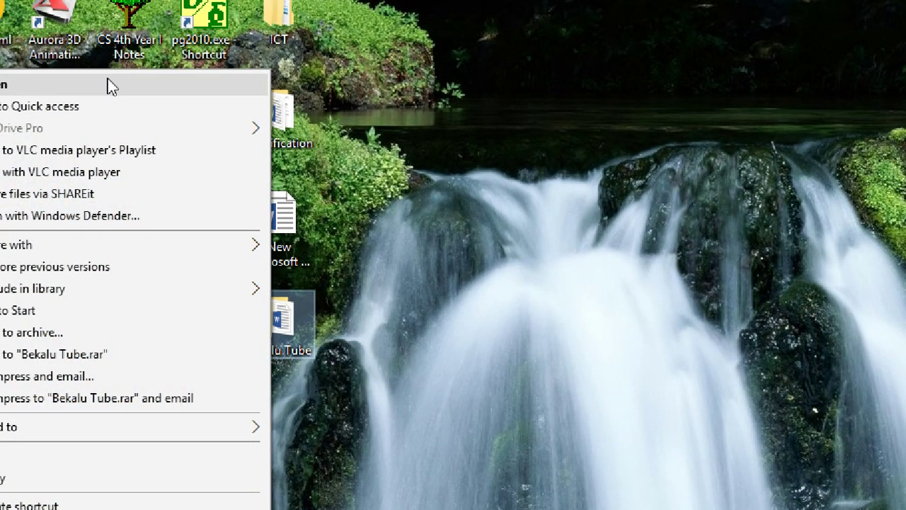
{"action": "left_click", "coordinate": [111, 85]}
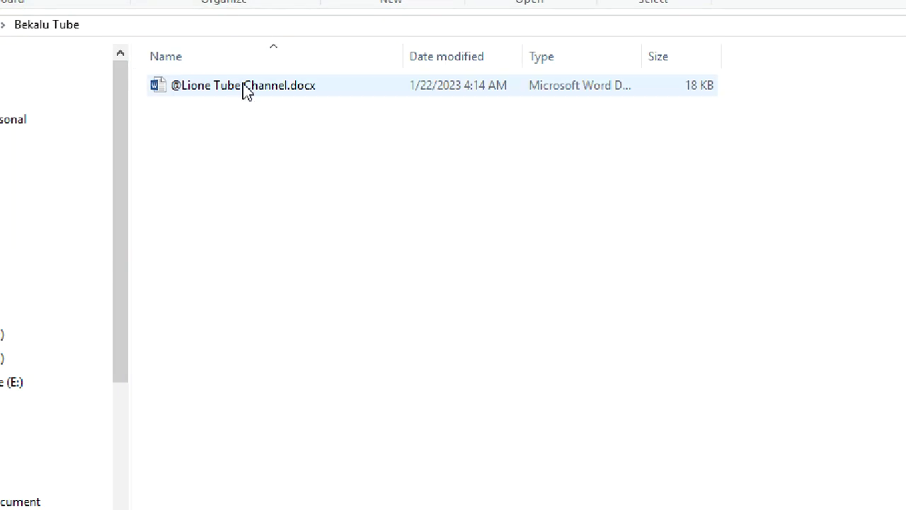
{"action": "double_click", "coordinate": [249, 85]}
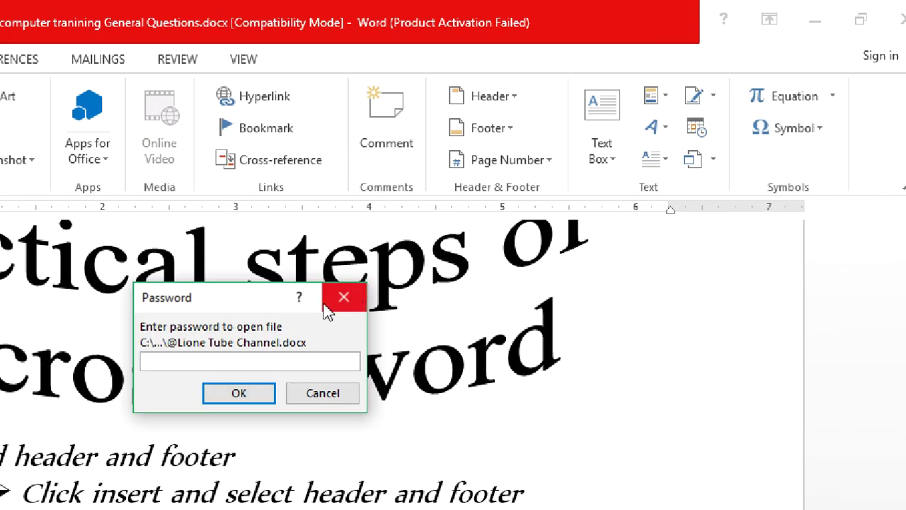
{"action": "left_click", "coordinate": [884, 22]}
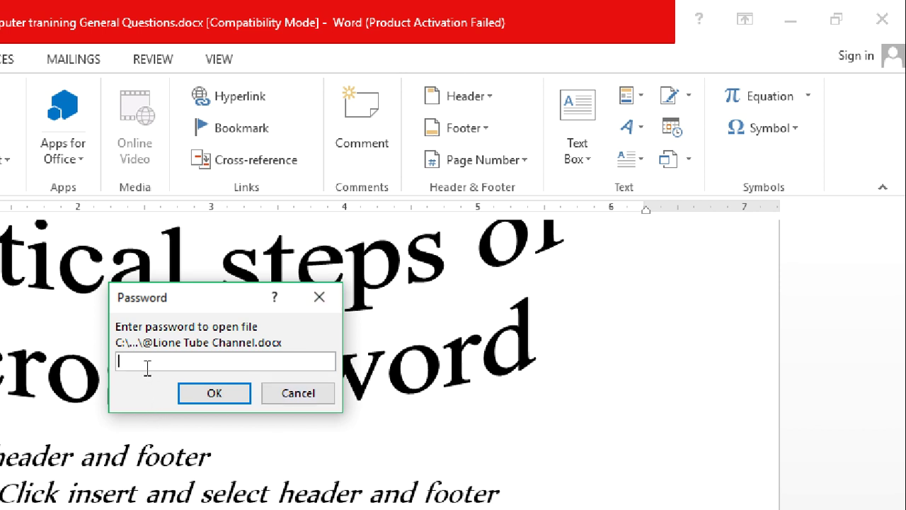
{"action": "key", "text": "Return"}
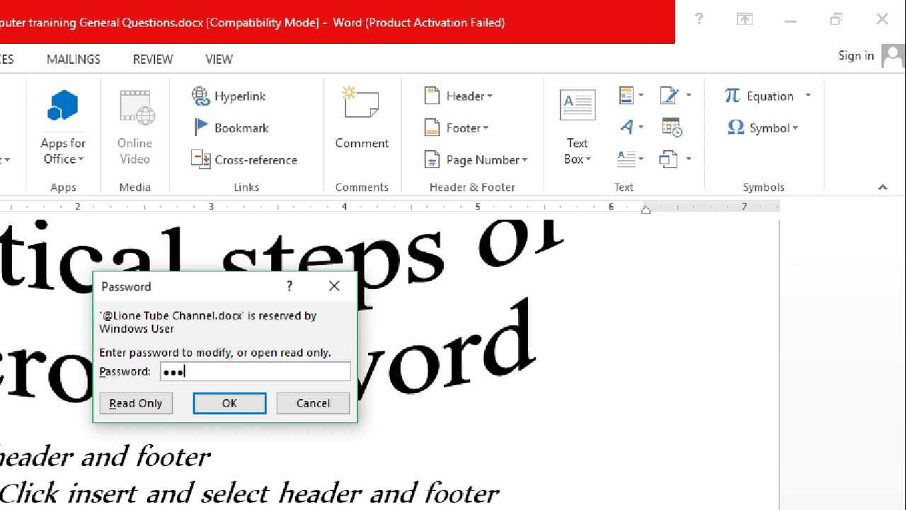
{"action": "left_click", "coordinate": [238, 408]}
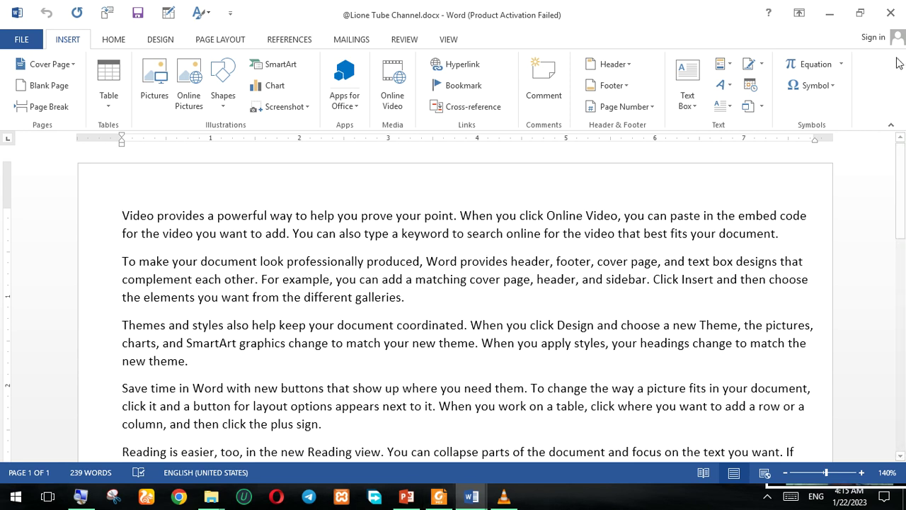
{"action": "left_click", "coordinate": [829, 13]}
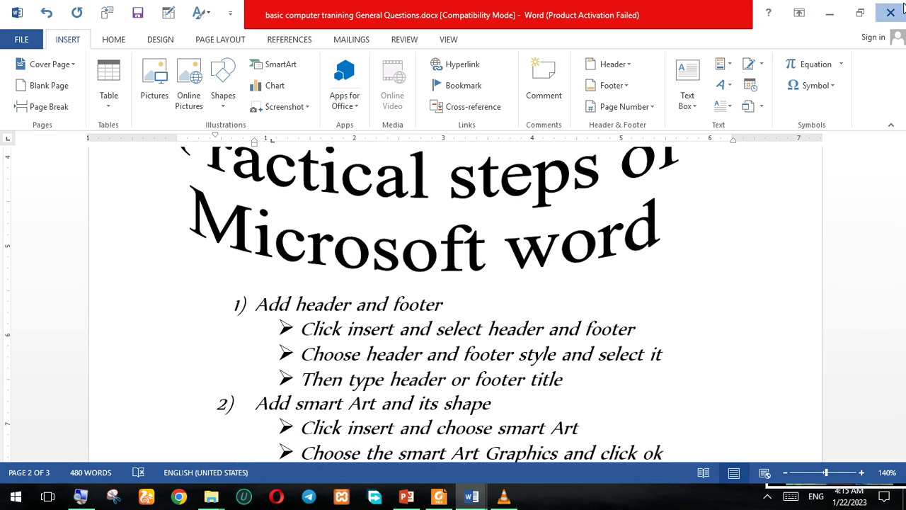
Cancel closing the training document and select its first header and footer steps
{"action": "left_click", "coordinate": [892, 10]}
{"action": "left_click", "coordinate": [597, 200]}
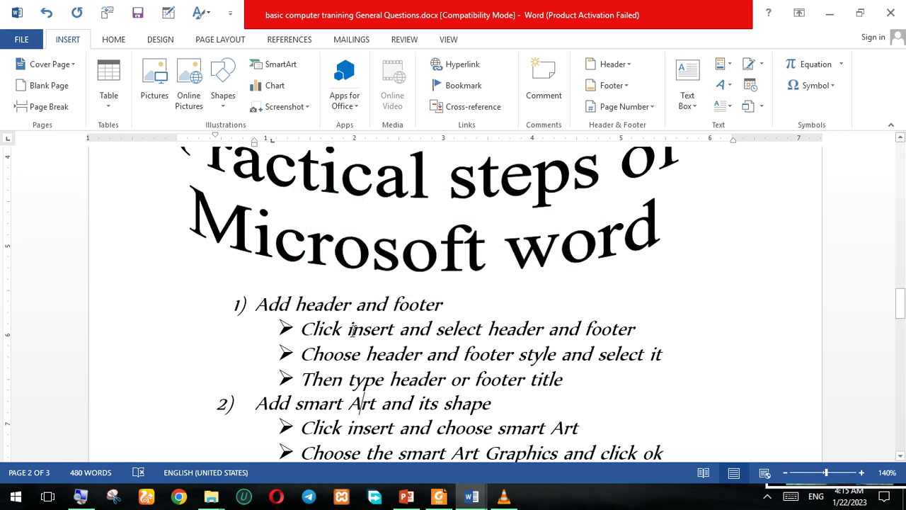
{"action": "scroll", "coordinate": [352, 293], "scroll_direction": "down", "scroll_amount": 3}
{"action": "scroll", "coordinate": [333, 318], "scroll_direction": "up", "scroll_amount": 2}
{"action": "scroll", "coordinate": [319, 347], "scroll_direction": "up", "scroll_amount": 3}
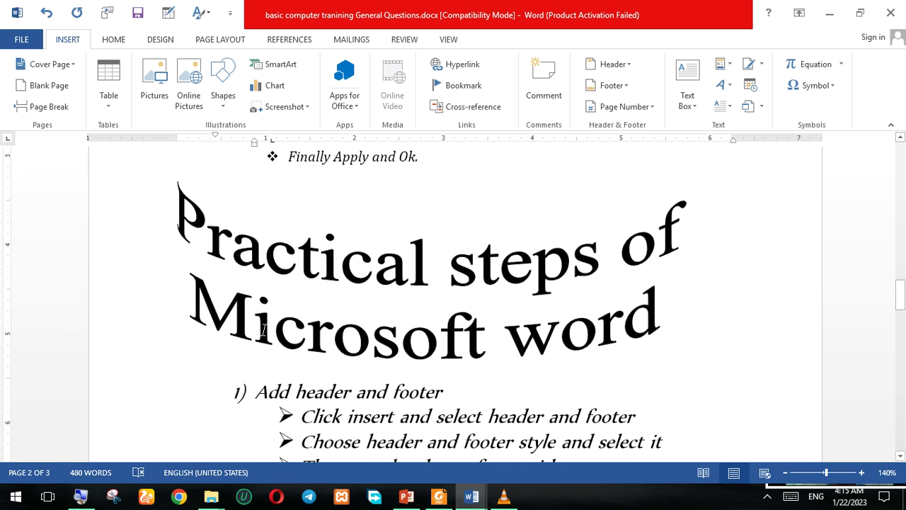
{"action": "scroll", "coordinate": [303, 375], "scroll_direction": "down", "scroll_amount": 1}
{"action": "left_click_drag", "start_coordinate": [254, 348], "coordinate": [396, 374]}
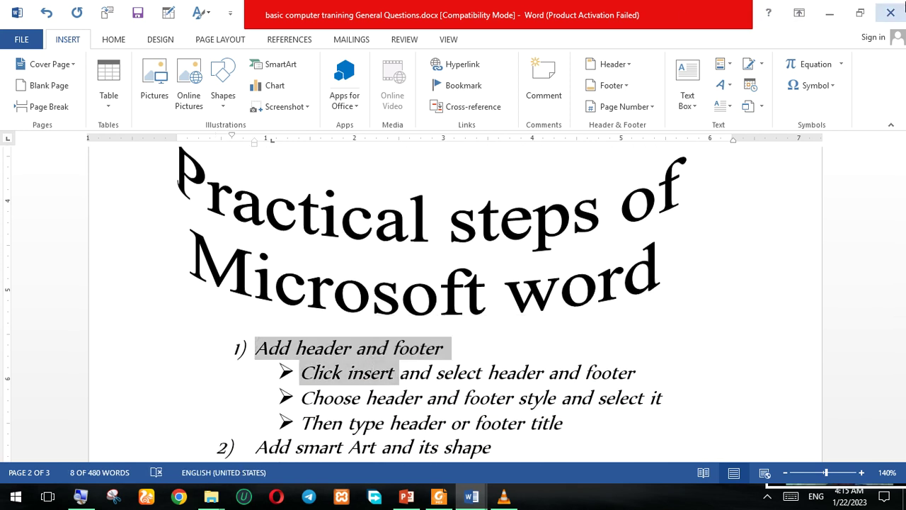
Save and close the General Questions training document, then close the Bekalu Tube folder
{"action": "left_click", "coordinate": [903, 6]}
{"action": "left_click", "coordinate": [398, 277]}
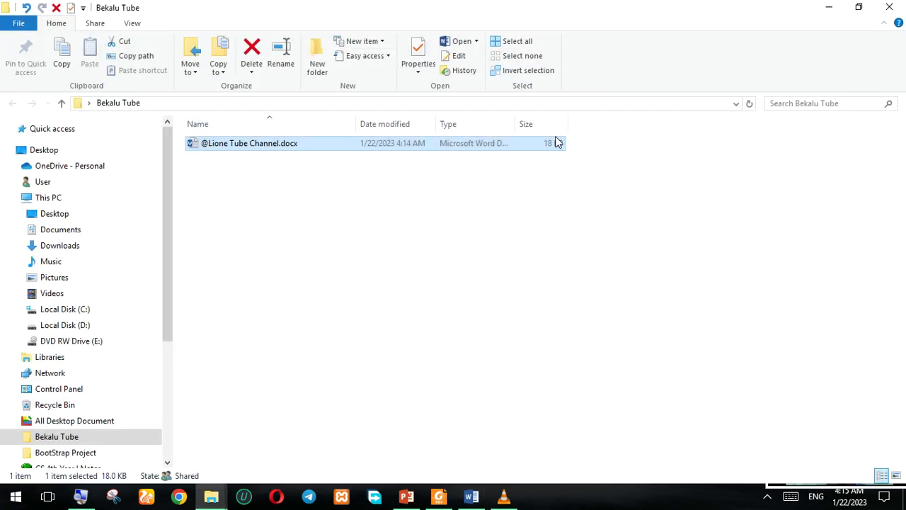
{"action": "left_click", "coordinate": [890, 7]}
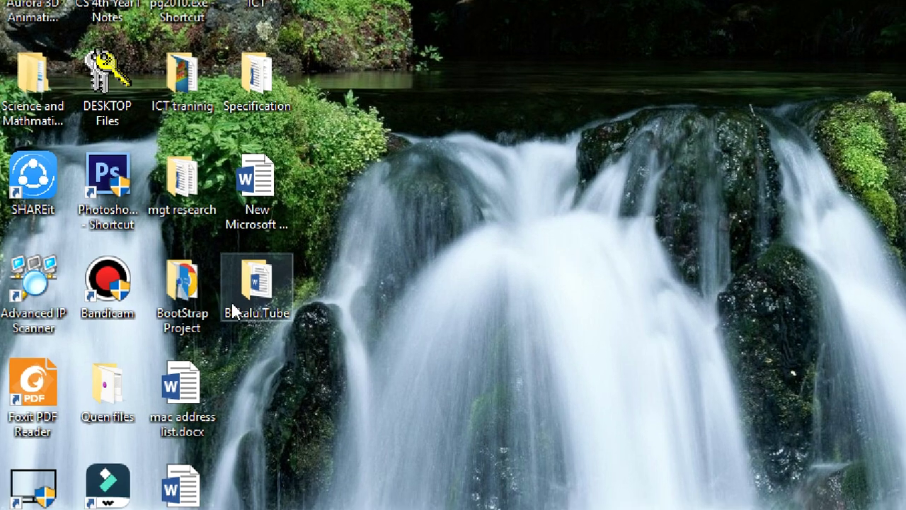
{"action": "right_click", "coordinate": [274, 303]}
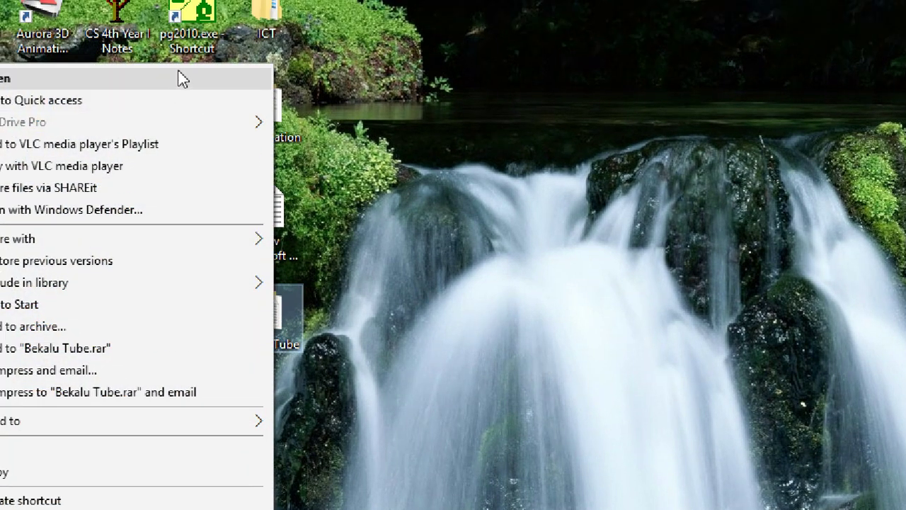
{"action": "left_click", "coordinate": [178, 78]}
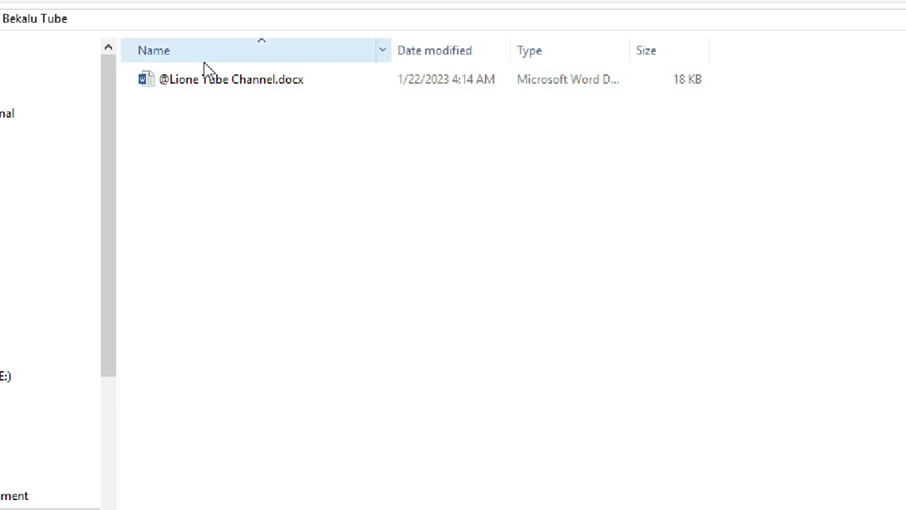
{"action": "double_click", "coordinate": [232, 82]}
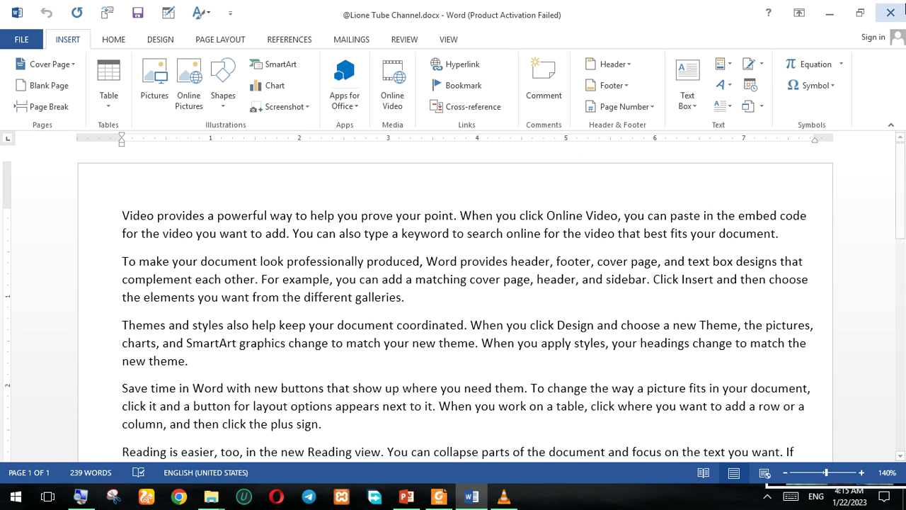
{"action": "left_click", "coordinate": [892, 15]}
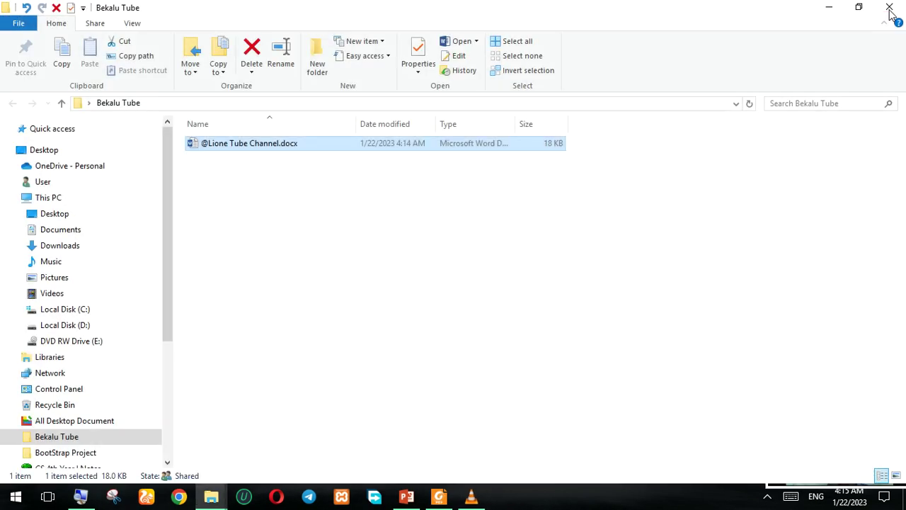
{"action": "left_click", "coordinate": [891, 14]}
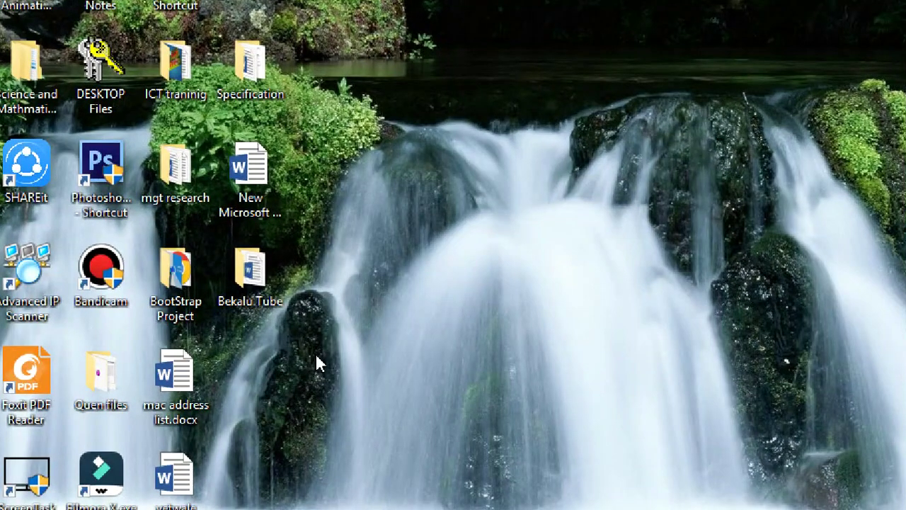
{"action": "double_click", "coordinate": [273, 275]}
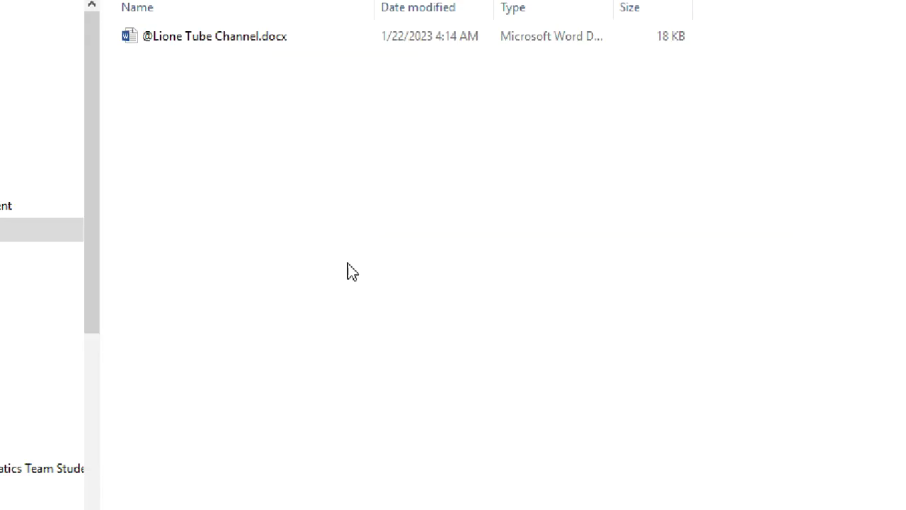
{"action": "double_click", "coordinate": [263, 216]}
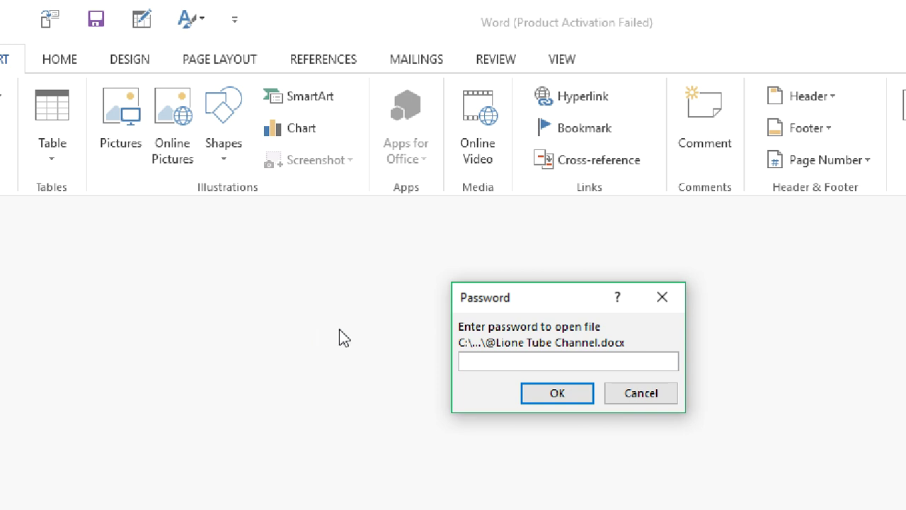
{"action": "mouse_move", "coordinate": [513, 297]}
{"action": "left_mouse_down"}
{"action": "mouse_move", "coordinate": [437, 251]}
{"action": "mouse_move", "coordinate": [449, 251]}
{"action": "left_mouse_up"}
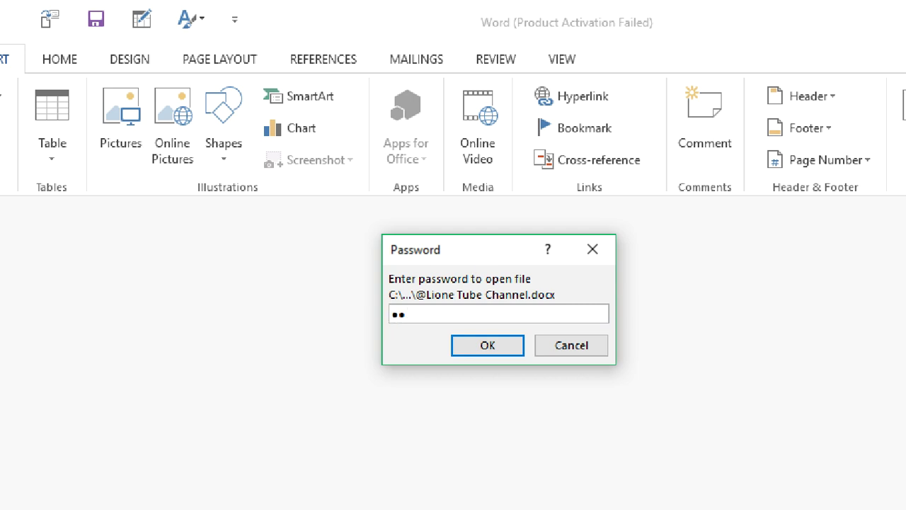
{"action": "left_click", "coordinate": [490, 346]}
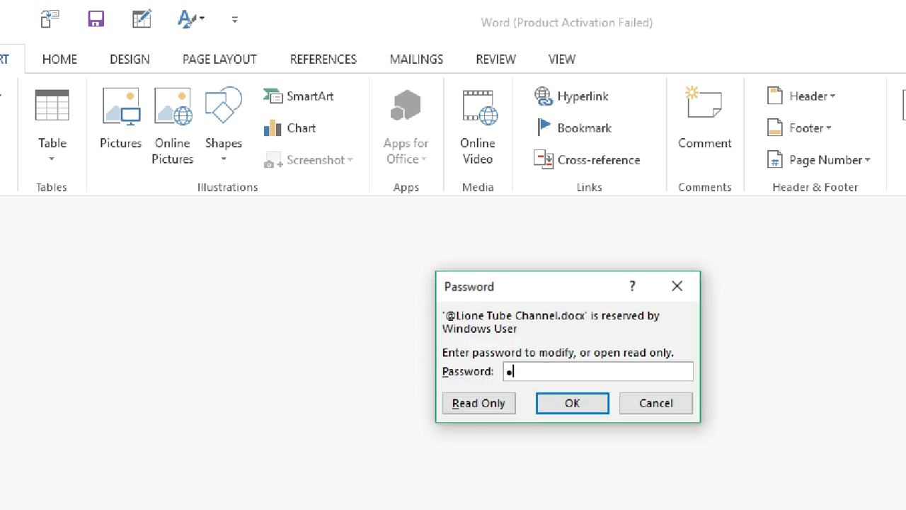
{"action": "left_click", "coordinate": [586, 402]}
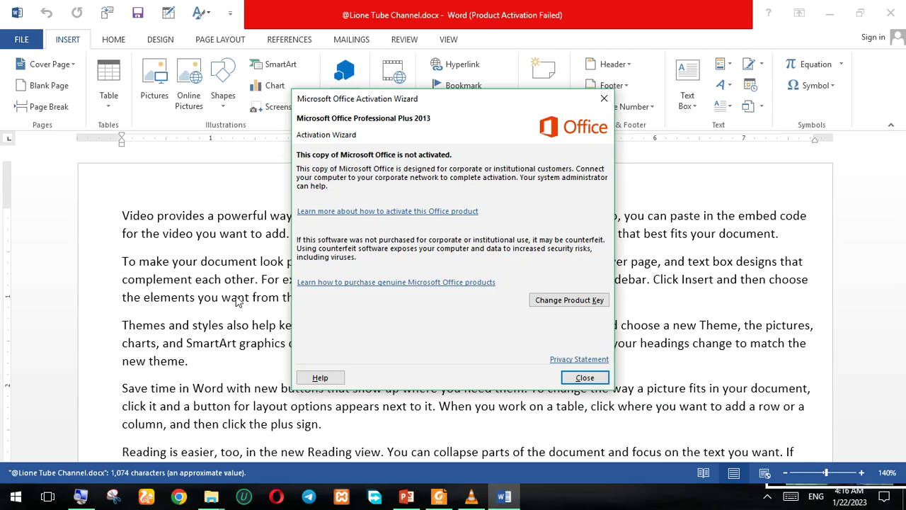
{"action": "left_click", "coordinate": [604, 98]}
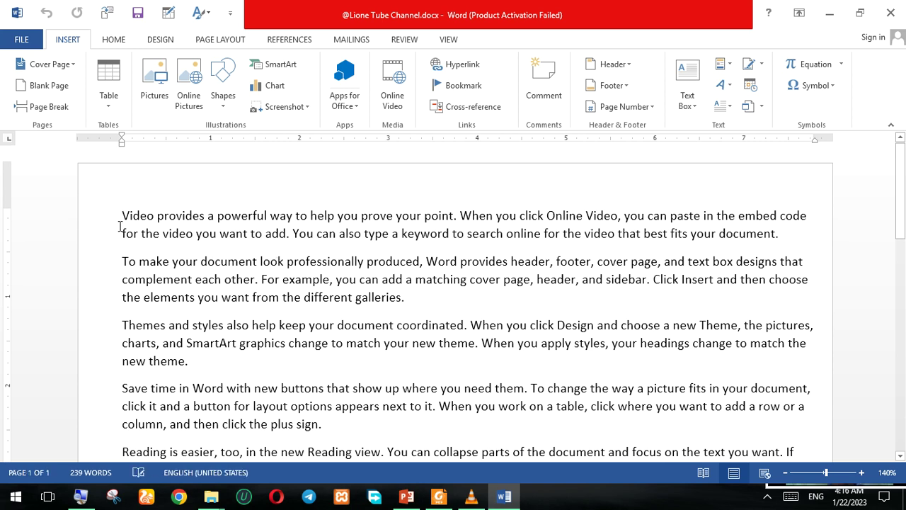
Go to FILE > Save As > Computer to open the Save As dialog in Bekalu Tube
{"action": "left_click_drag", "start_coordinate": [90, 225], "coordinate": [463, 356]}
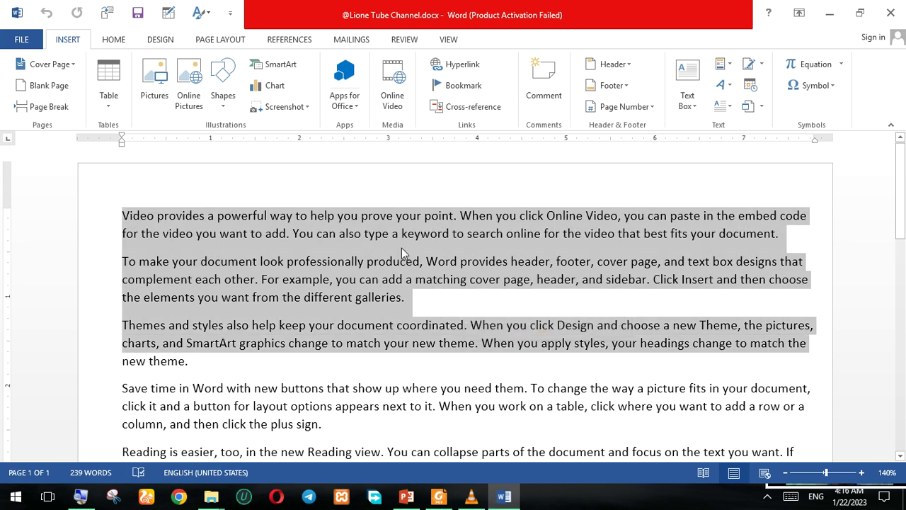
{"action": "left_click", "coordinate": [402, 236]}
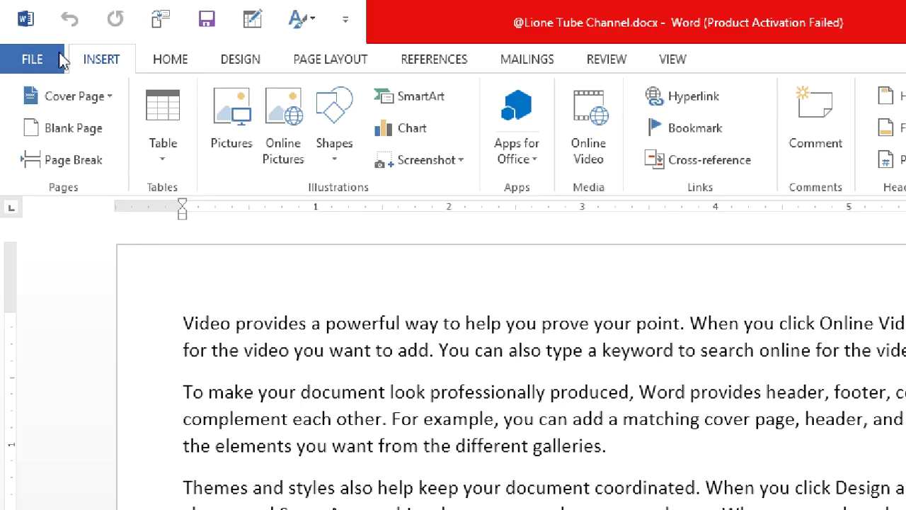
{"action": "left_click", "coordinate": [31, 59]}
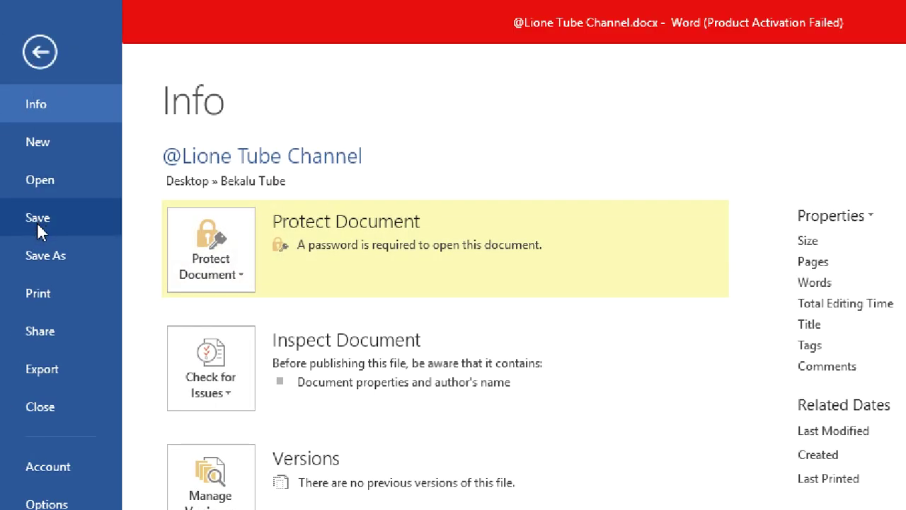
{"action": "left_click", "coordinate": [43, 255]}
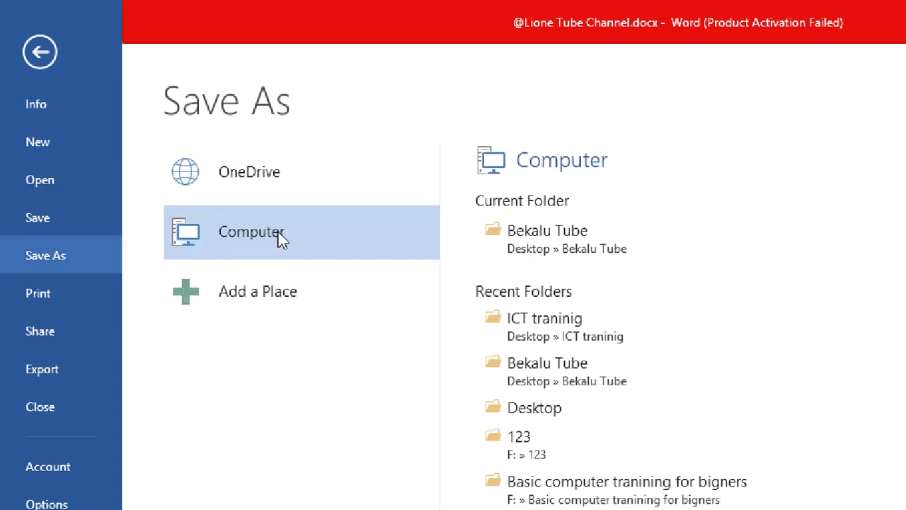
{"action": "left_click", "coordinate": [423, 256]}
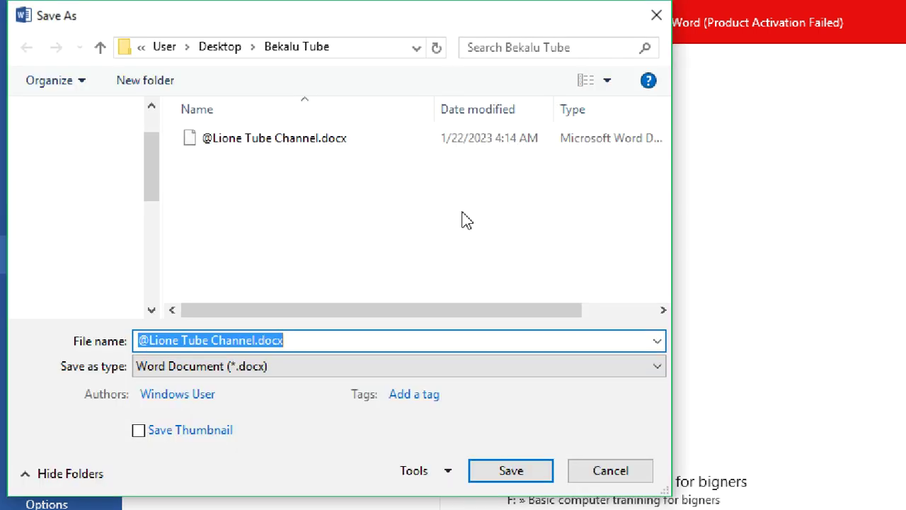
Clear the Password to open and Password to modify fields in Tools > General Options
{"action": "left_click", "coordinate": [447, 473]}
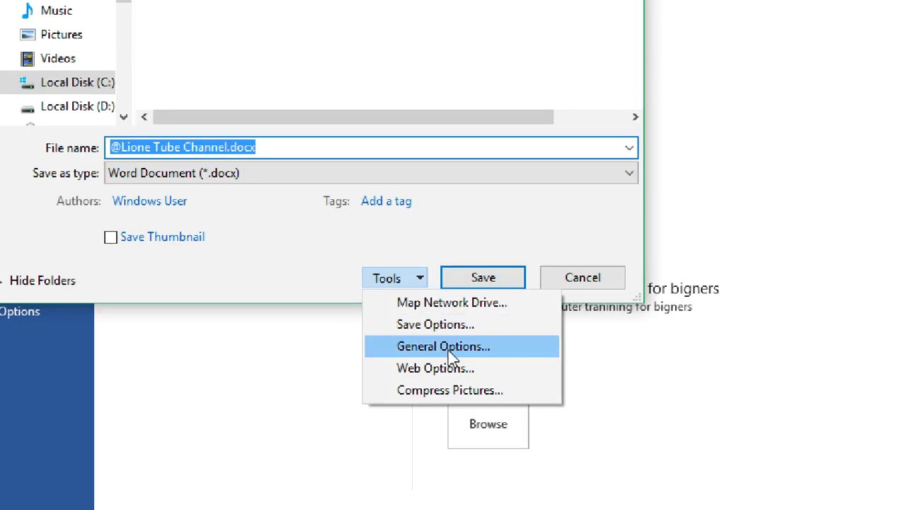
{"action": "left_click", "coordinate": [347, 332]}
{"action": "left_click", "coordinate": [420, 278]}
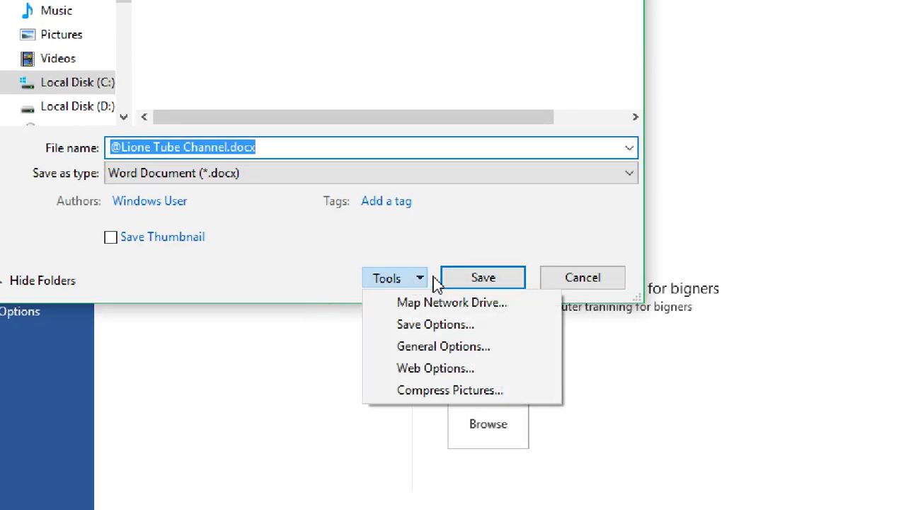
{"action": "left_click", "coordinate": [430, 344]}
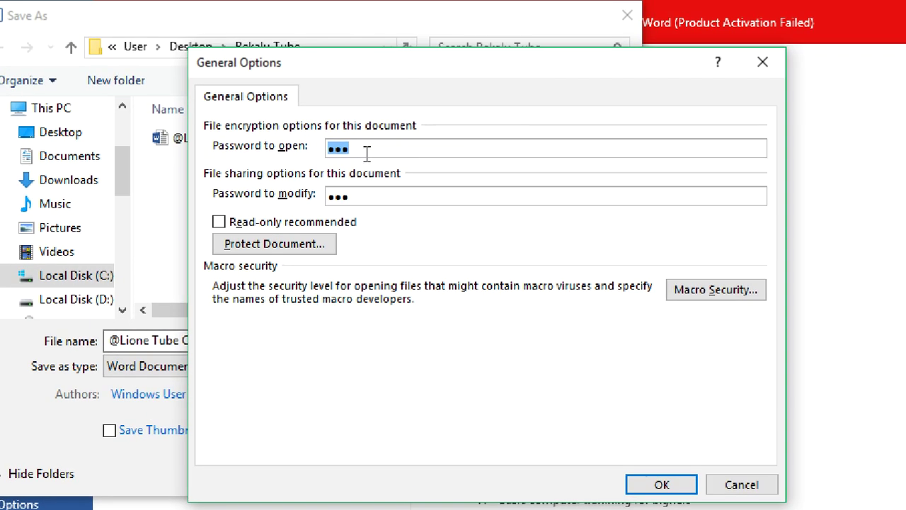
{"action": "key", "text": "BackSpace"}
{"action": "left_click_drag", "start_coordinate": [360, 202], "coordinate": [326, 204]}
{"action": "key", "text": "BackSpace"}
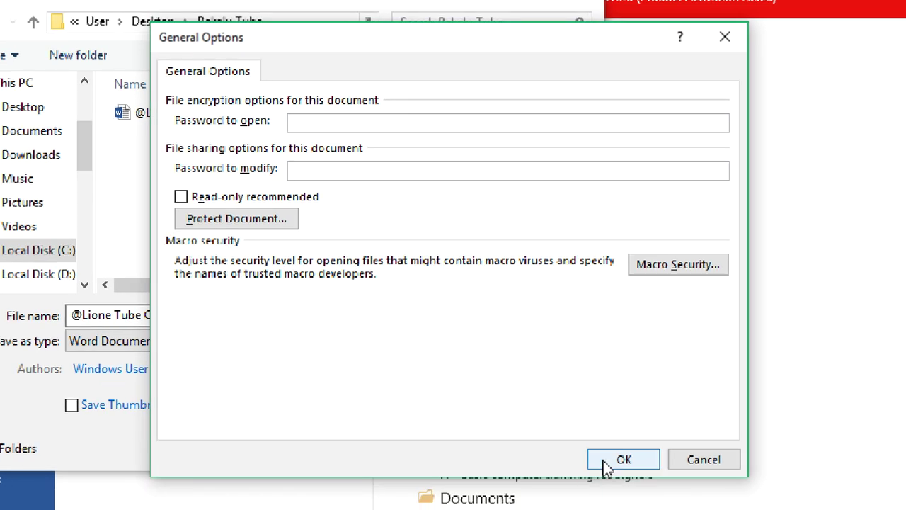
{"action": "left_click", "coordinate": [619, 461]}
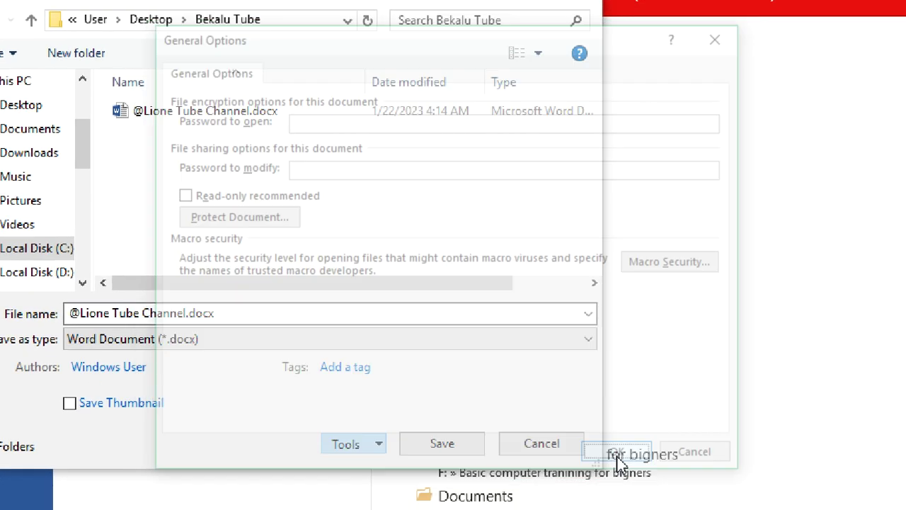
{"action": "left_click", "coordinate": [456, 444]}
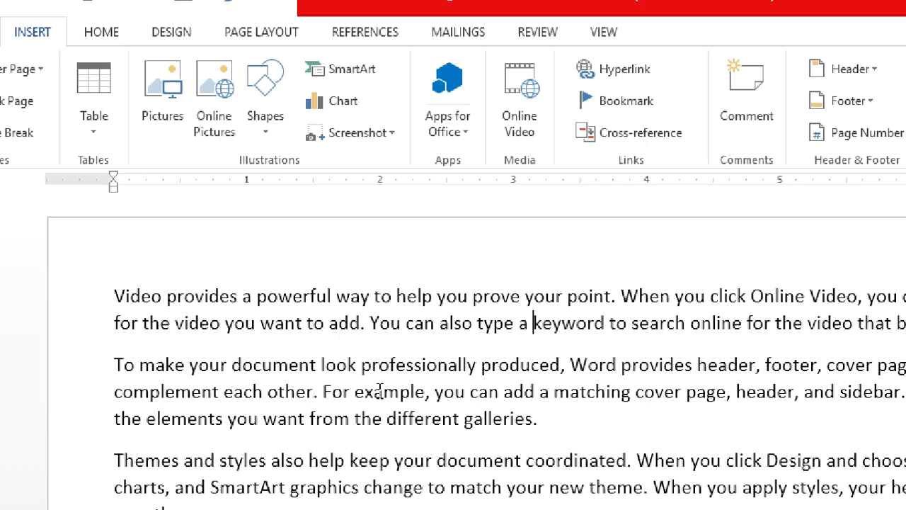
{"action": "left_click", "coordinate": [891, 23]}
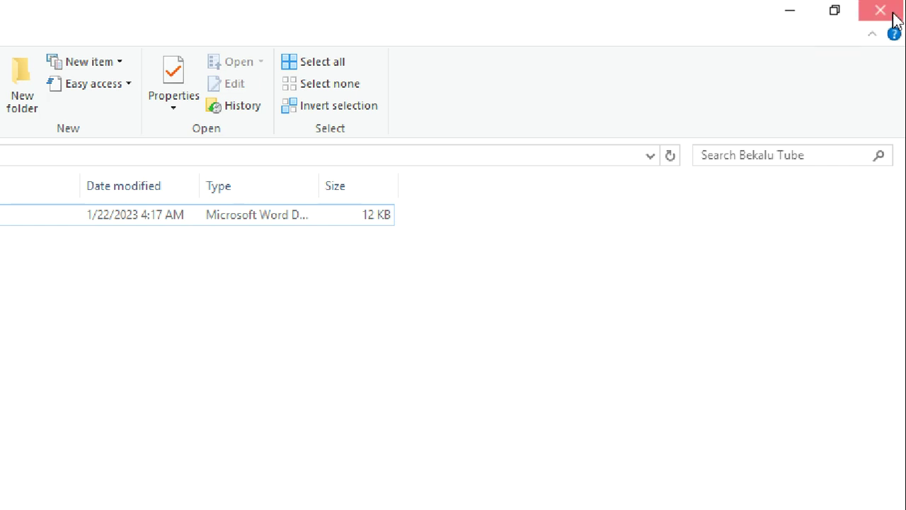
Close the File Explorer window and refresh the desktop
{"action": "left_click", "coordinate": [893, 19]}
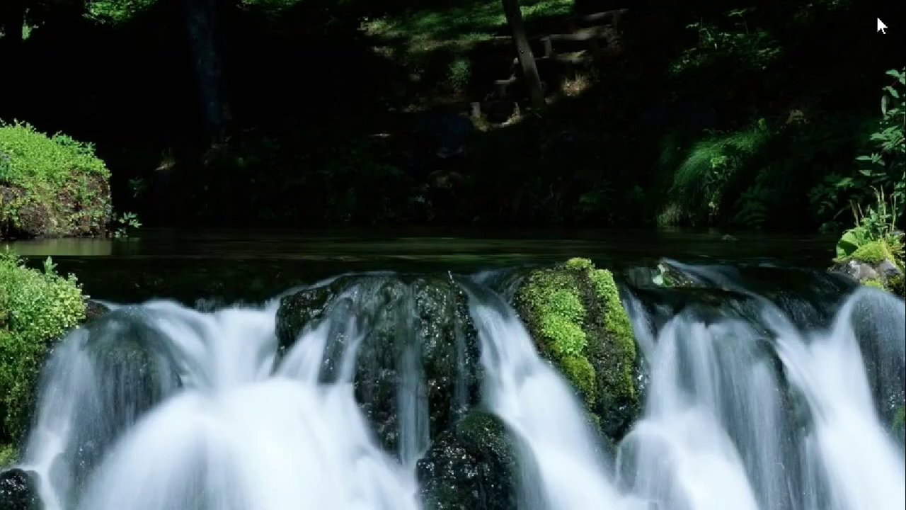
{"action": "right_click", "coordinate": [461, 133]}
{"action": "left_click", "coordinate": [418, 186]}
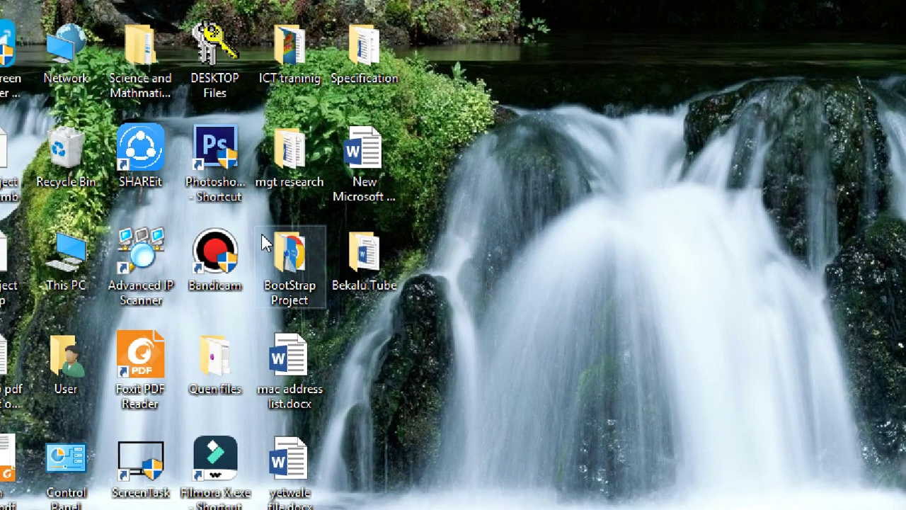
Refresh the desktop again and open the Bekalu Tube folder
{"action": "left_click", "coordinate": [377, 266]}
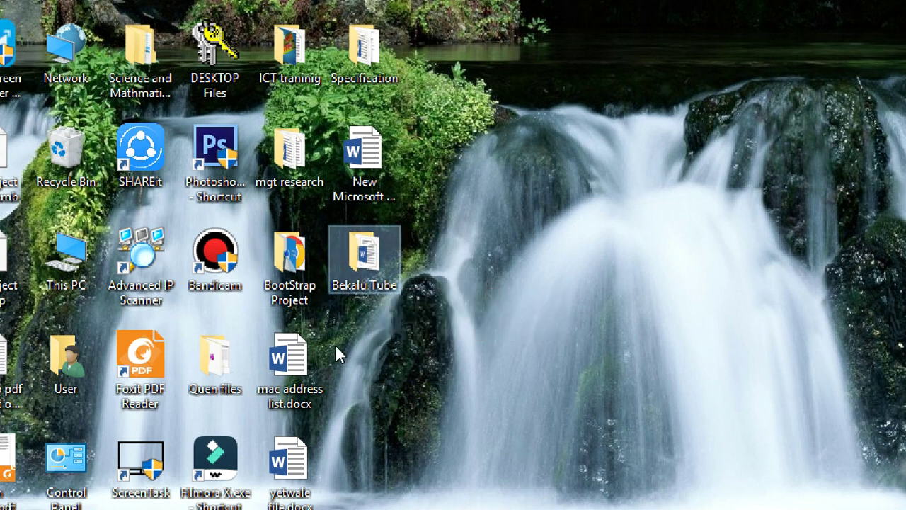
{"action": "right_click", "coordinate": [524, 261]}
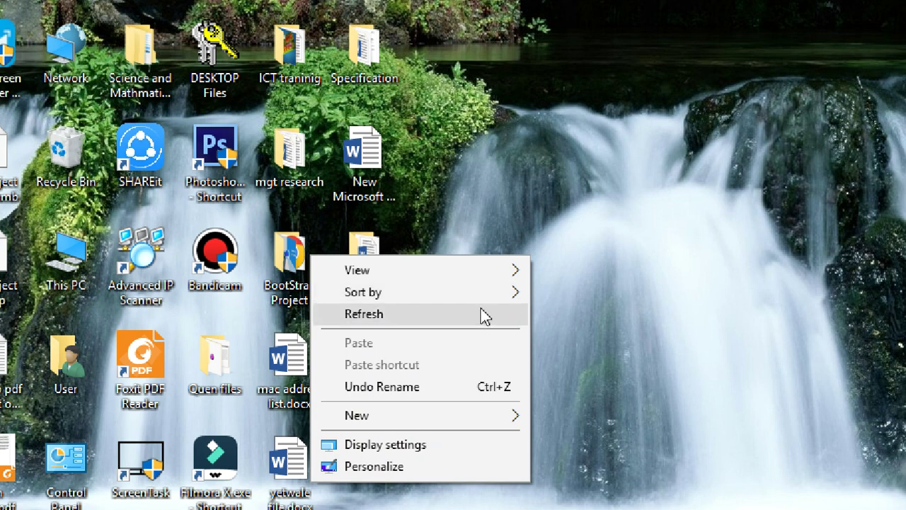
{"action": "left_click", "coordinate": [482, 313]}
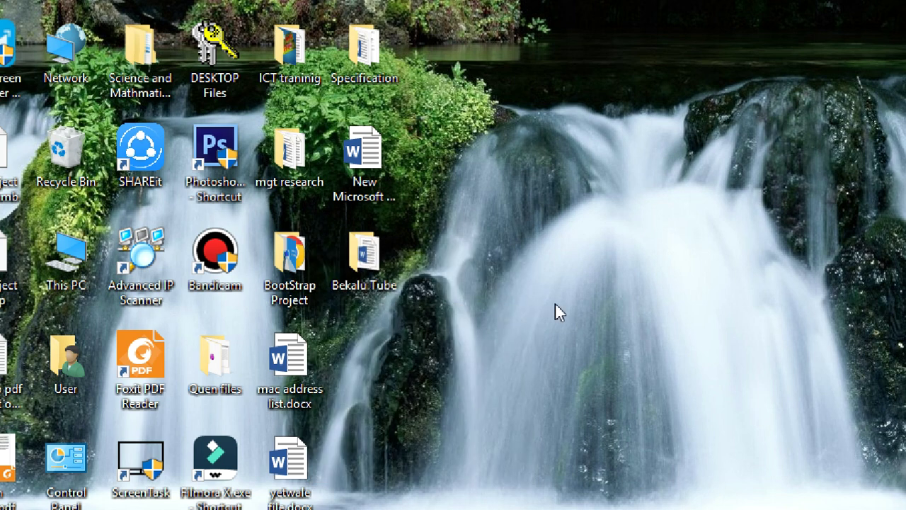
{"action": "double_click", "coordinate": [382, 270]}
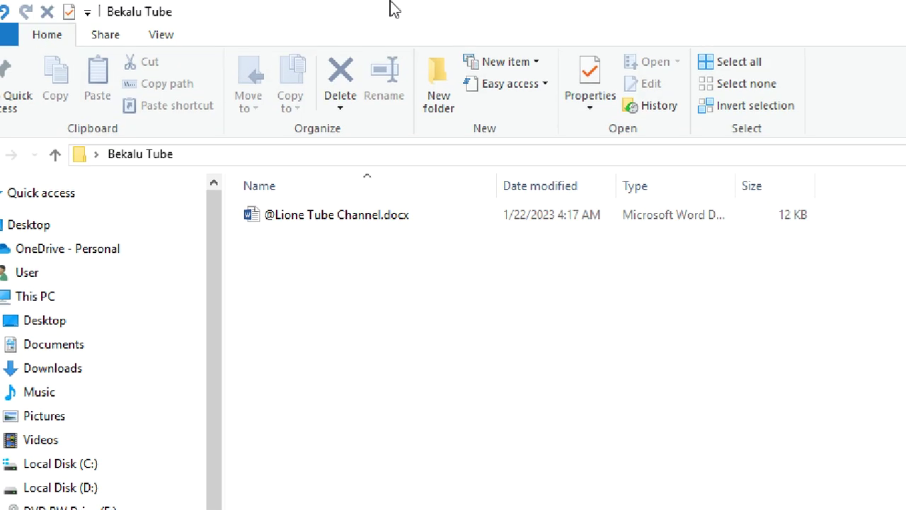
{"action": "left_click", "coordinate": [366, 221]}
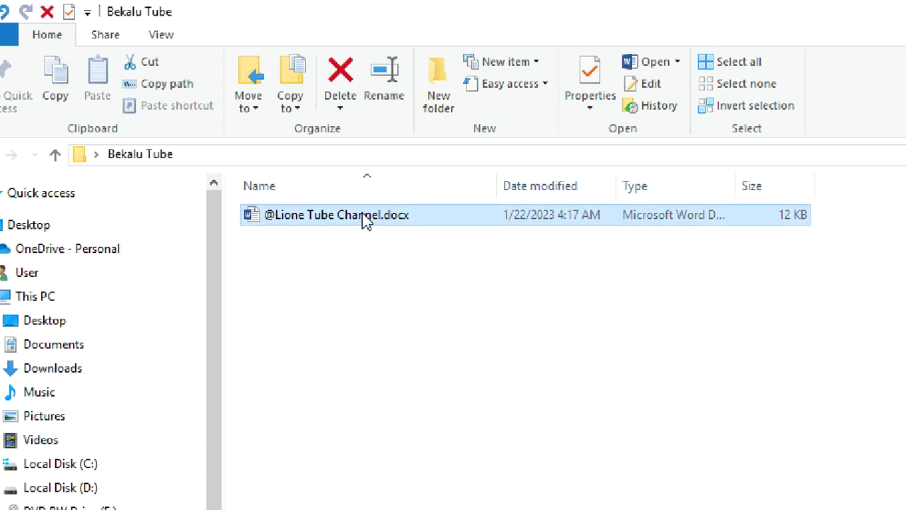
{"action": "right_click", "coordinate": [366, 221]}
{"action": "left_click", "coordinate": [317, 214]}
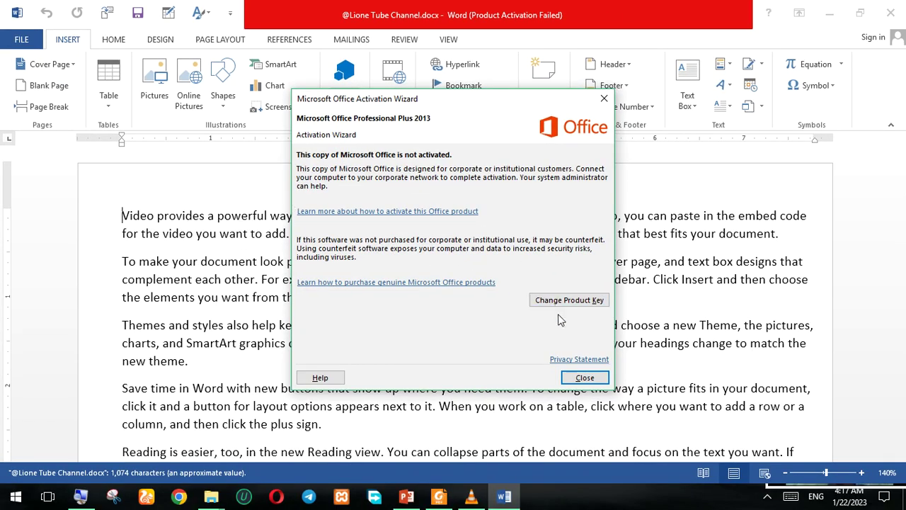
{"action": "left_click", "coordinate": [585, 377]}
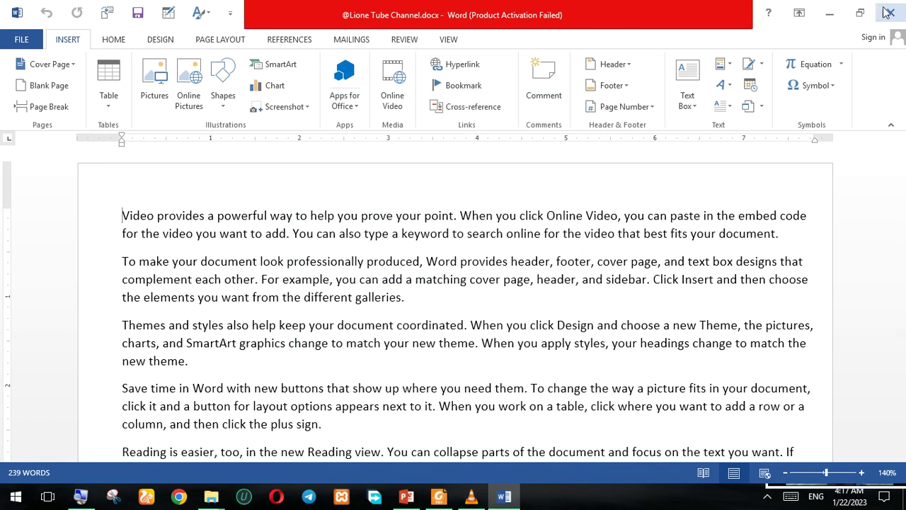
Close Word and the Bekalu Tube folder window, then refresh the desktop
{"action": "left_click", "coordinate": [891, 13]}
{"action": "left_click", "coordinate": [891, 7]}
{"action": "right_click", "coordinate": [579, 172]}
{"action": "left_click", "coordinate": [556, 203]}
{"action": "right_click", "coordinate": [495, 138]}
{"action": "left_click", "coordinate": [451, 176]}
{"action": "left_click_drag", "start_coordinate": [803, 413], "coordinate": [777, 395]}
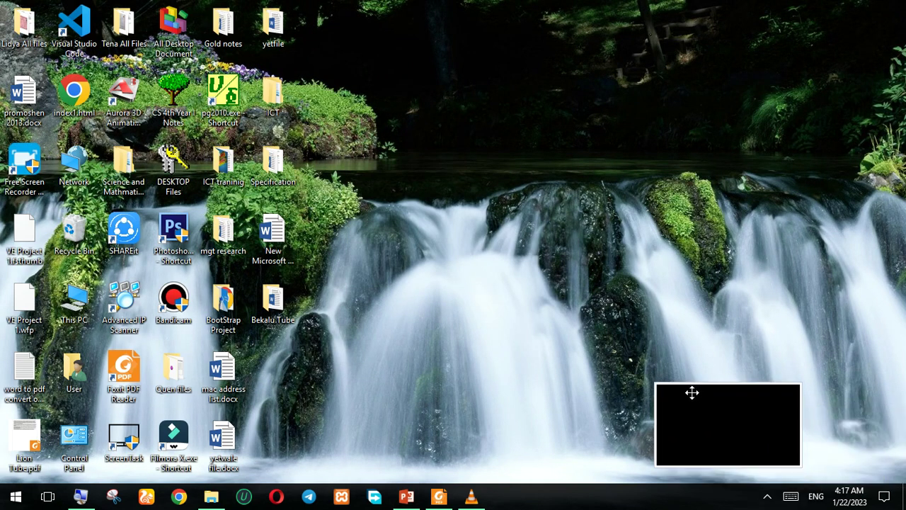
{"action": "right_click", "coordinate": [704, 234]}
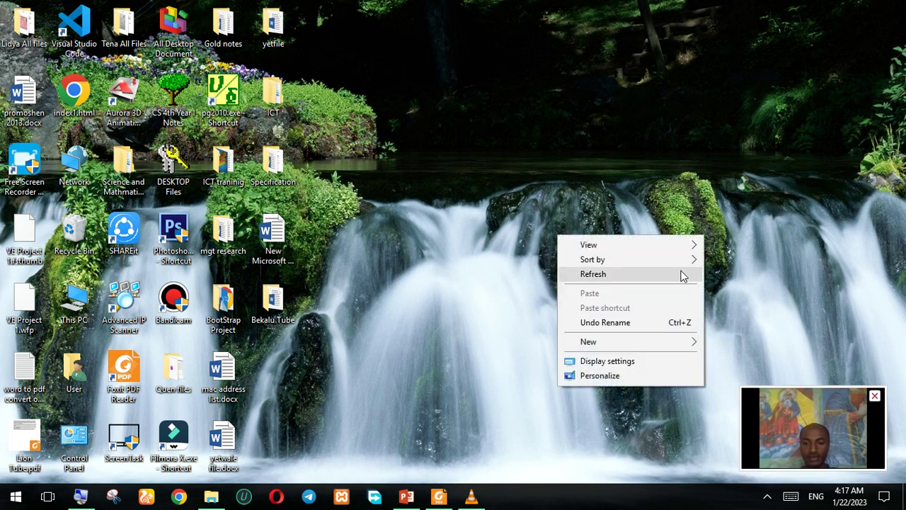
{"action": "left_click", "coordinate": [682, 276]}
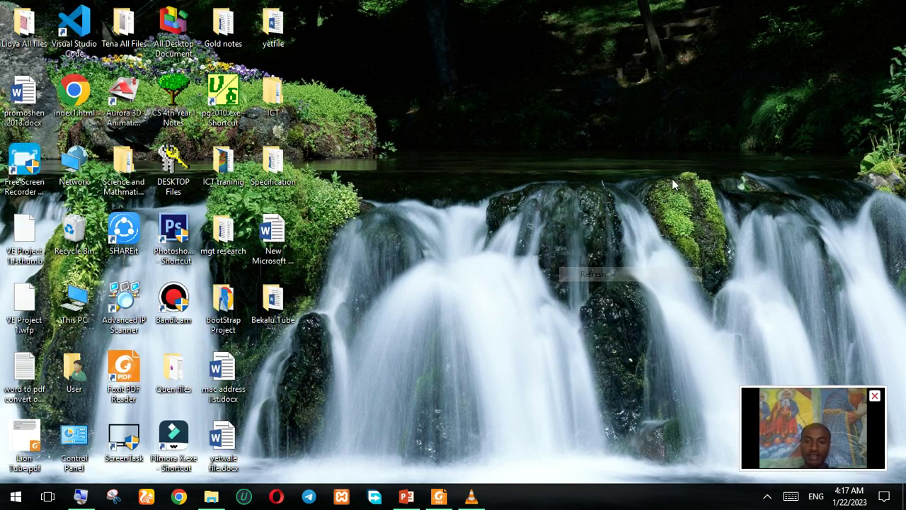
{"action": "right_click", "coordinate": [669, 126]}
{"action": "left_click", "coordinate": [607, 167]}
{"action": "right_click", "coordinate": [623, 164]}
{"action": "left_click", "coordinate": [580, 205]}
{"action": "right_click", "coordinate": [655, 184]}
{"action": "left_click", "coordinate": [599, 222]}
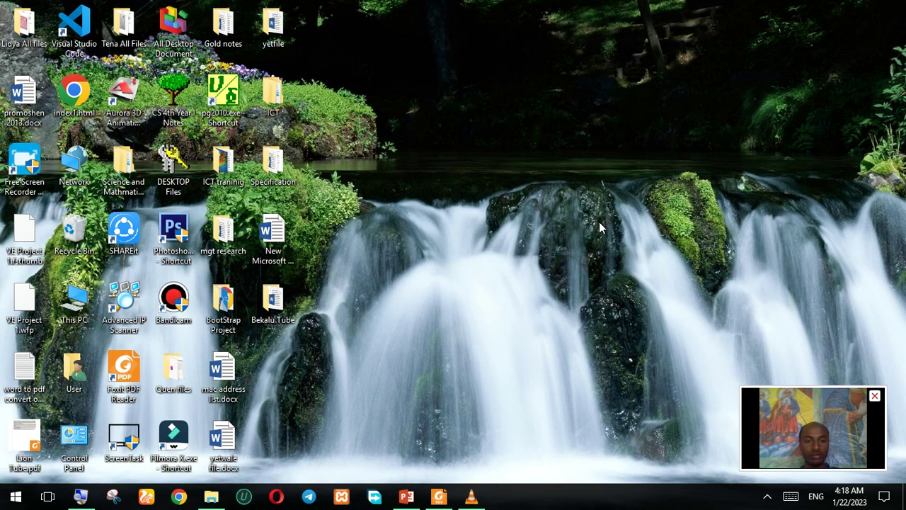